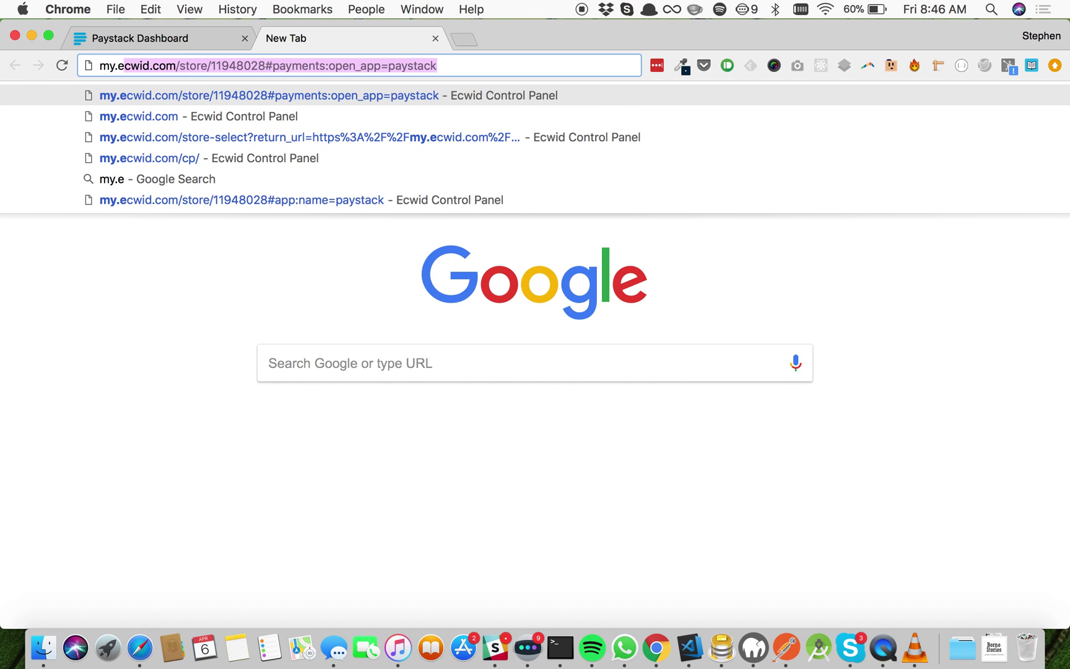
type("com/cp/")
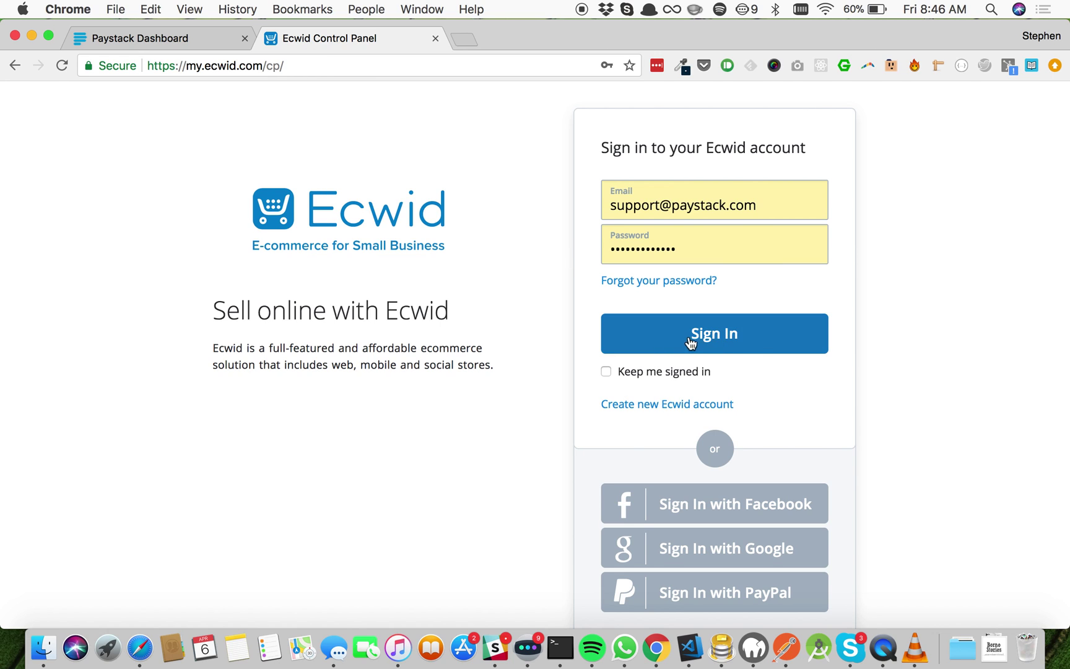
Sign in to the Ecwid store account and load its dashboard.
left_click(728, 332)
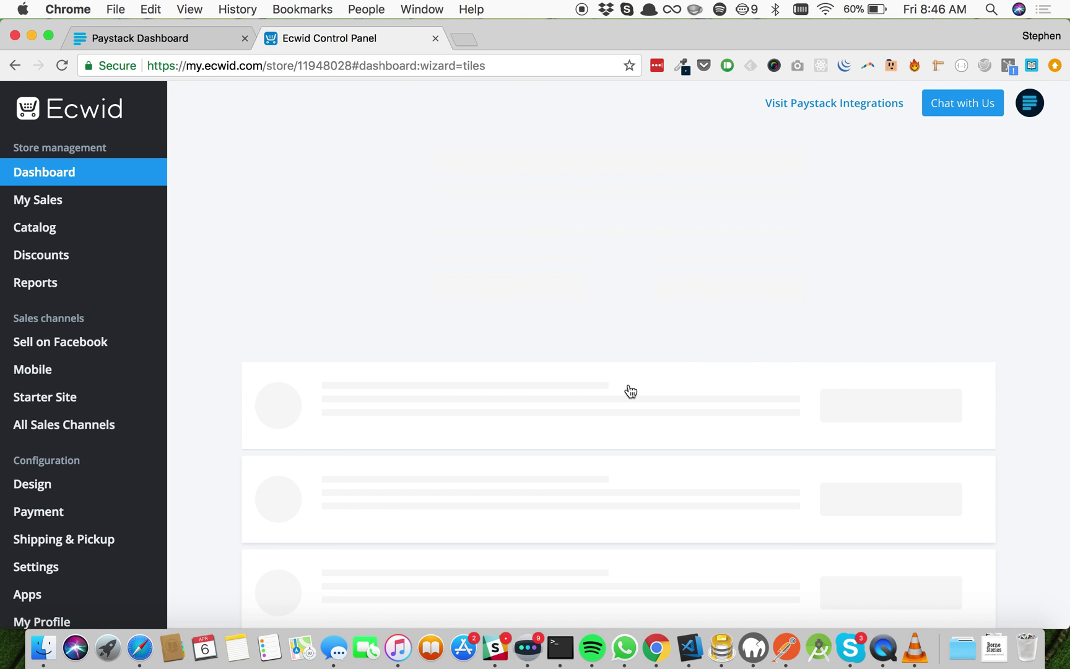
scroll(631, 391, "down", 2)
scroll(630, 390, "down", 4)
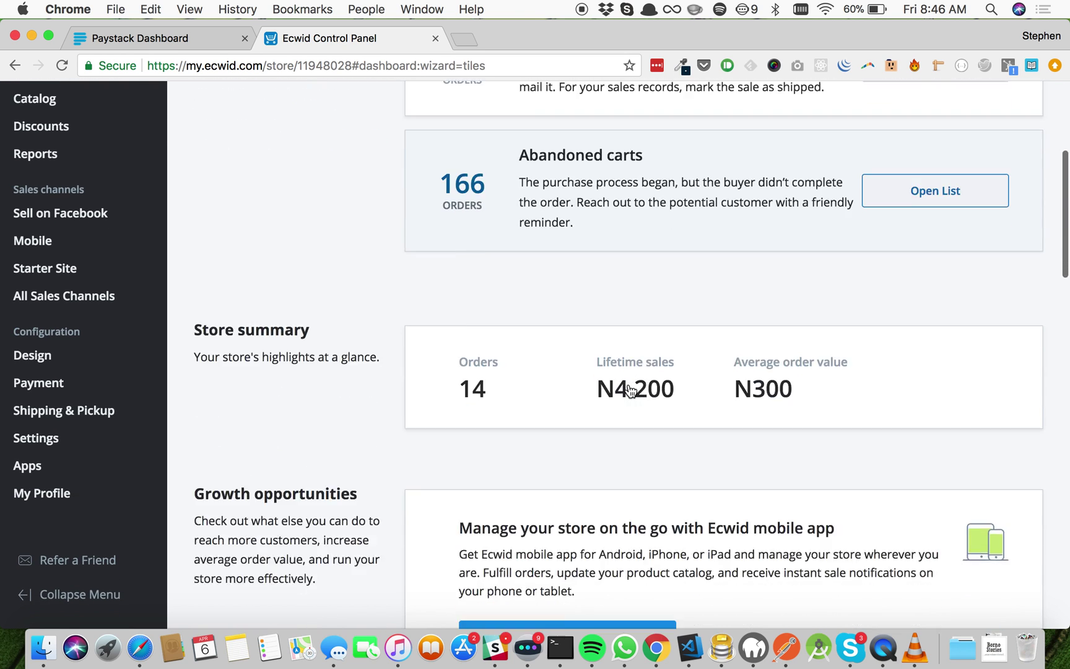
scroll(630, 390, "down", 3)
scroll(631, 390, "down", 2)
scroll(629, 384, "down", 2)
scroll(630, 385, "down", 4)
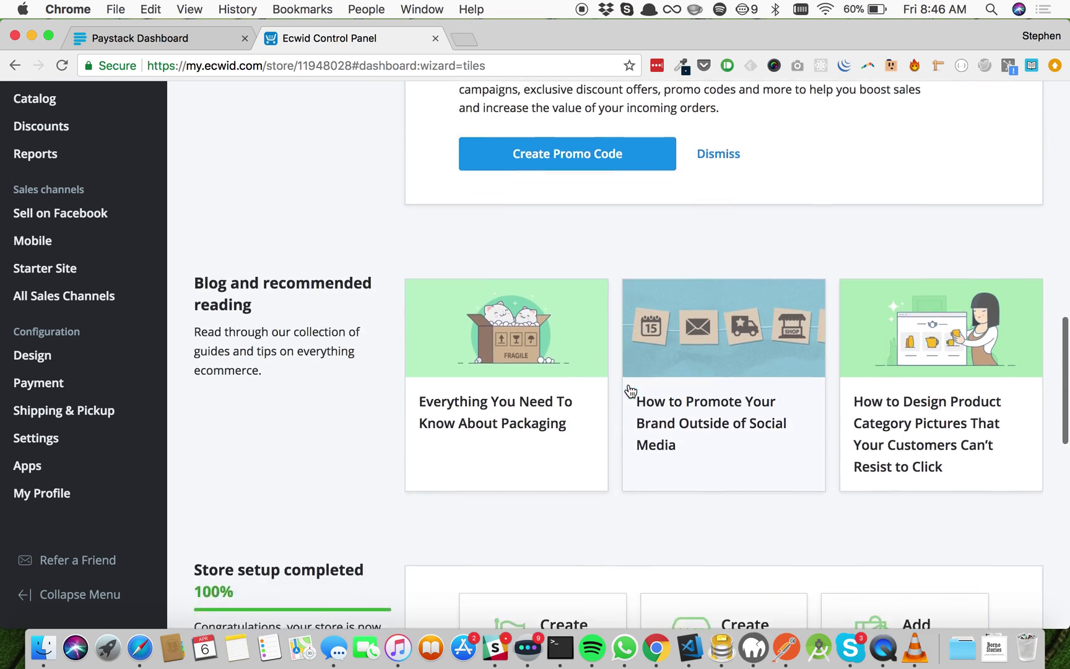
scroll(629, 385, "down", 2)
scroll(628, 386, "down", 4)
scroll(629, 385, "down", 2)
scroll(628, 383, "down", 1)
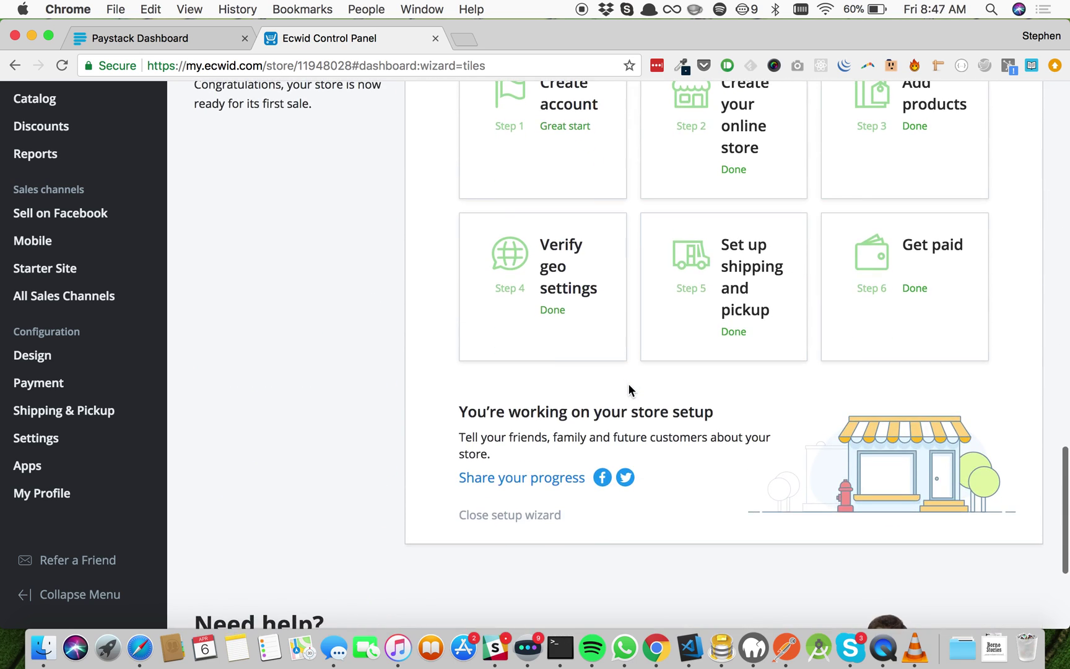
scroll(629, 384, "up", 4)
scroll(628, 384, "up", 6)
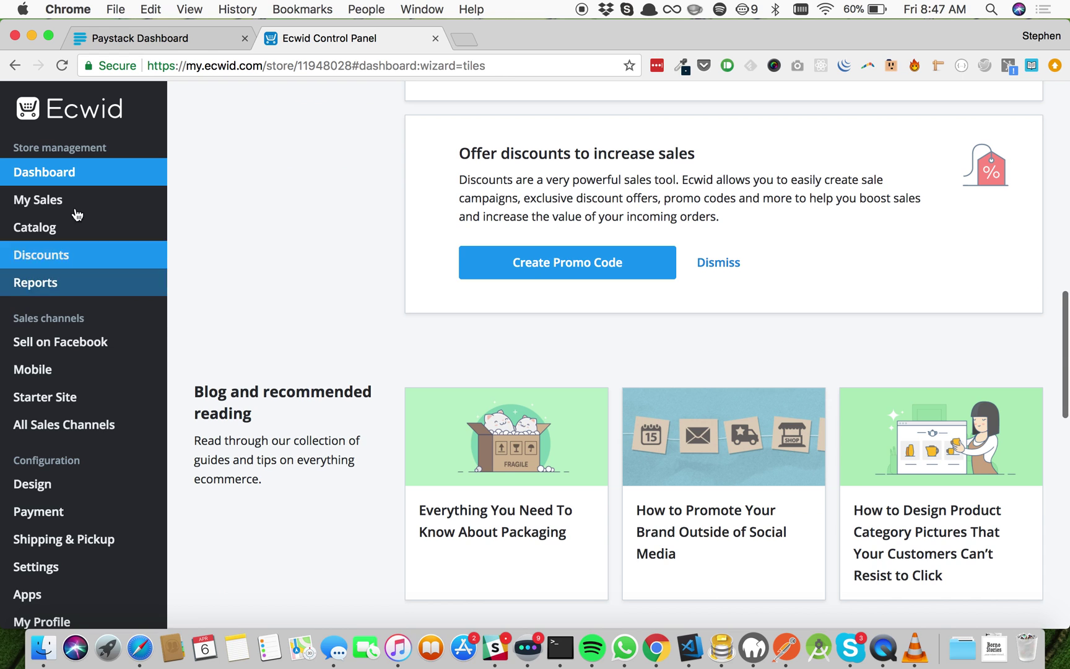
scroll(75, 409, "down", 3)
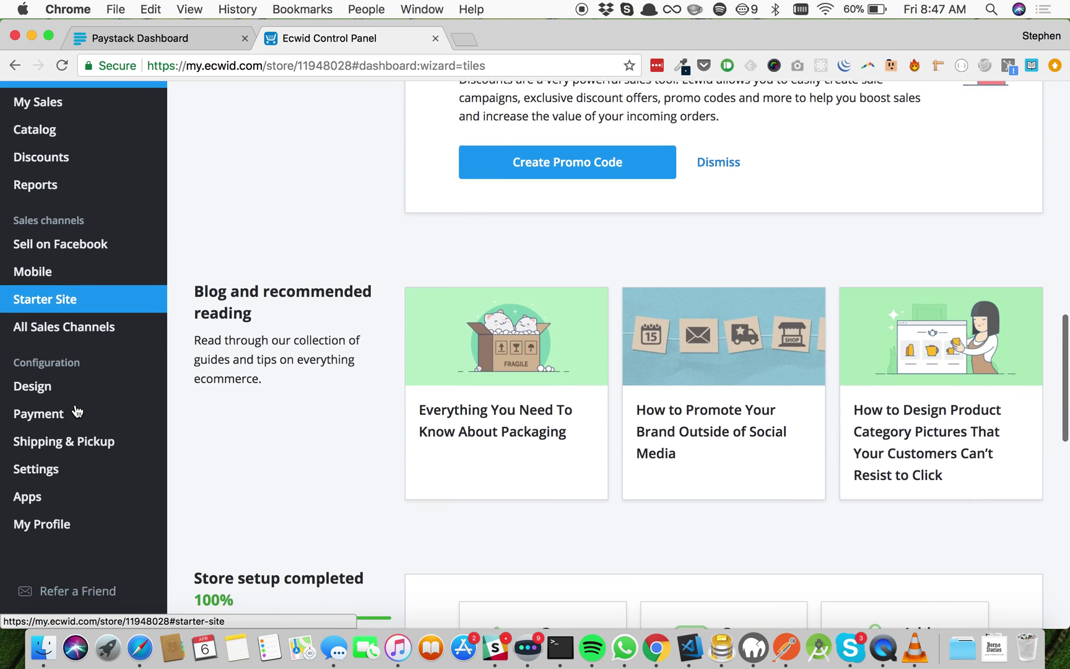
scroll(75, 409, "down", 2)
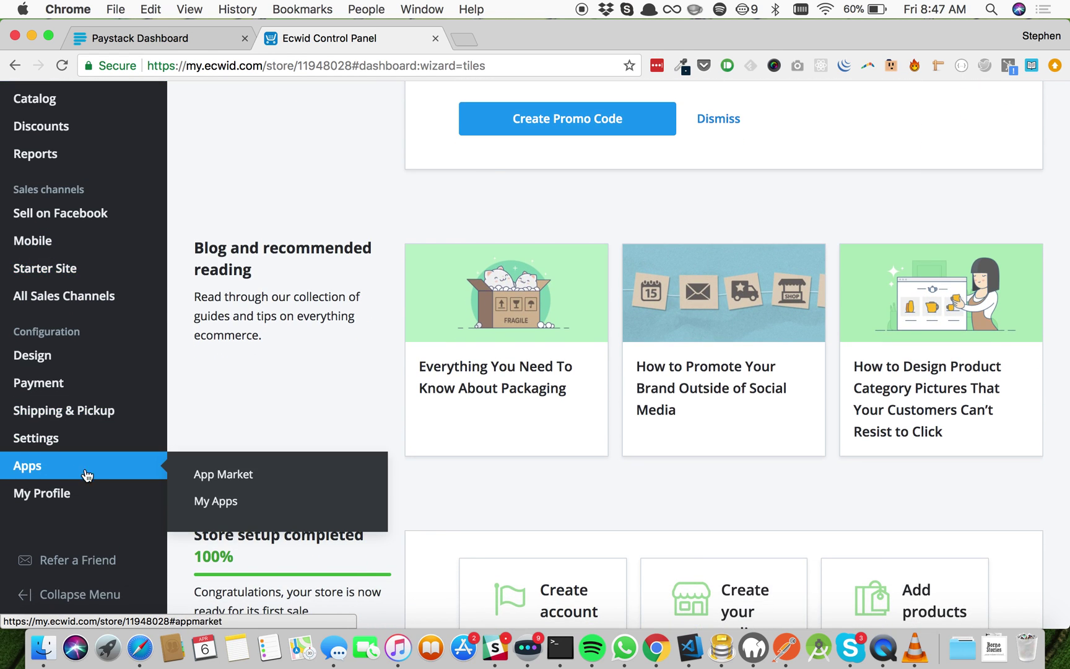
Search the App Market for 'paystack' and start installing Paystack Payment Gateway.
left_click(238, 485)
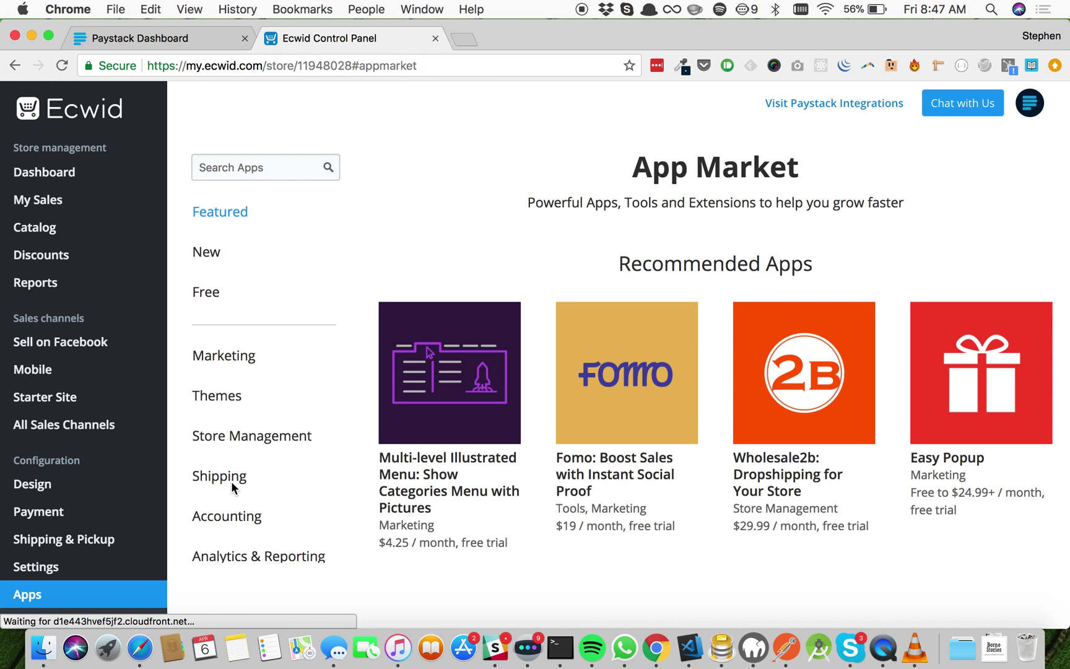
left_click(291, 174)
type("paystack")
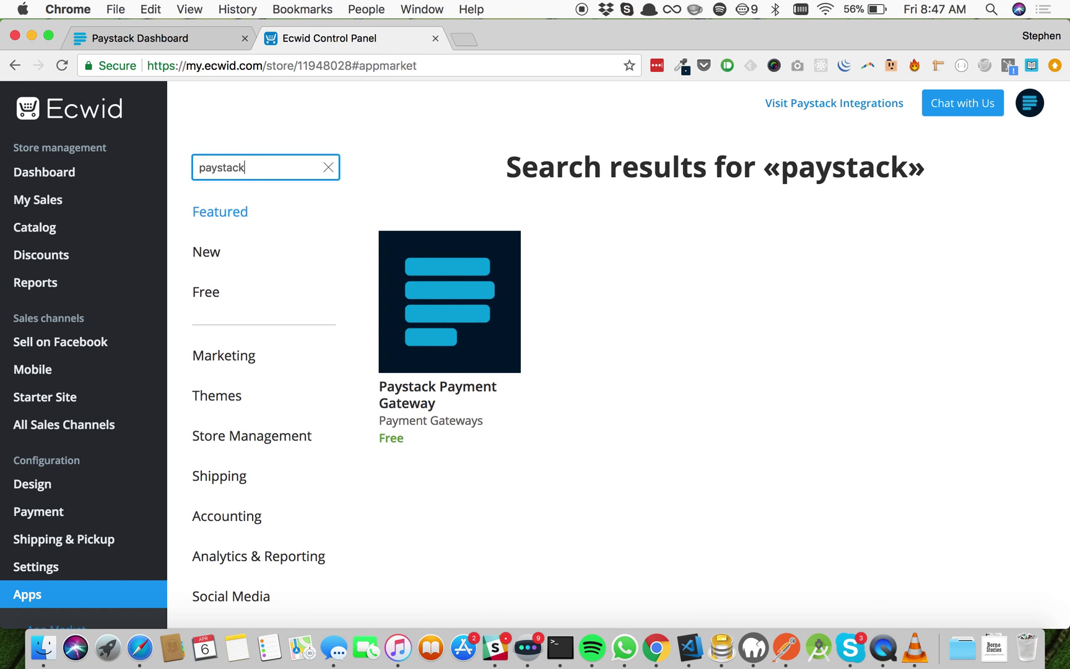
left_click(452, 309)
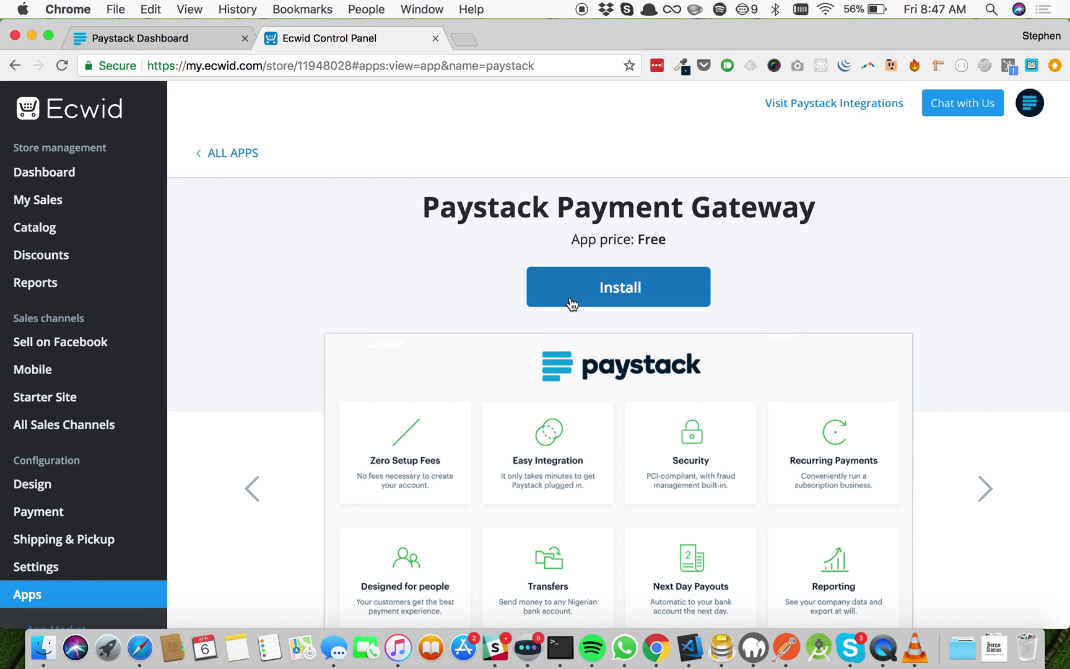
scroll(572, 303, "down", 5)
scroll(571, 302, "down", 5)
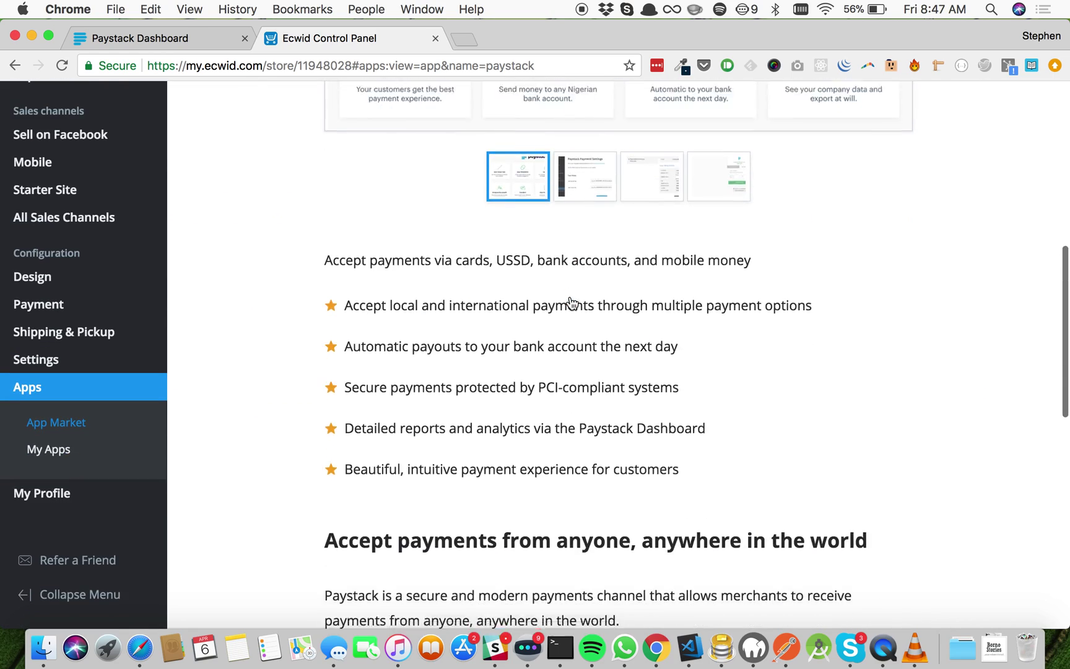
scroll(571, 301, "down", 5)
scroll(570, 295, "down", 5)
scroll(570, 296, "down", 3)
scroll(569, 296, "up", 15)
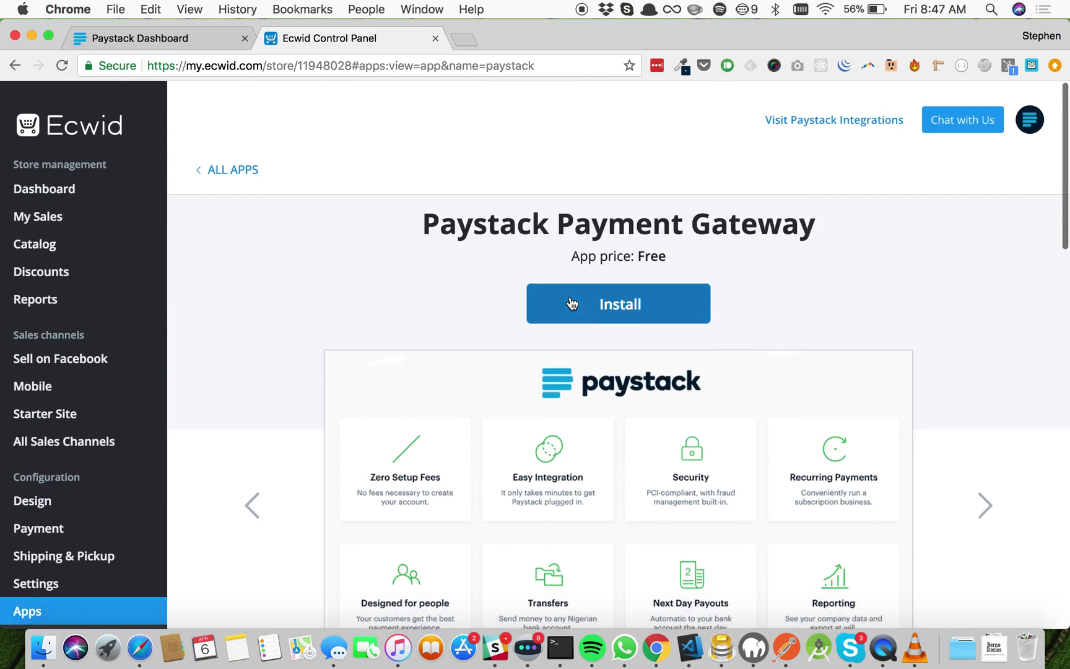
left_click(605, 291)
Confirm the Paystack install and toggle Live/Test mode, leaving it in Test mode.
left_click(710, 389)
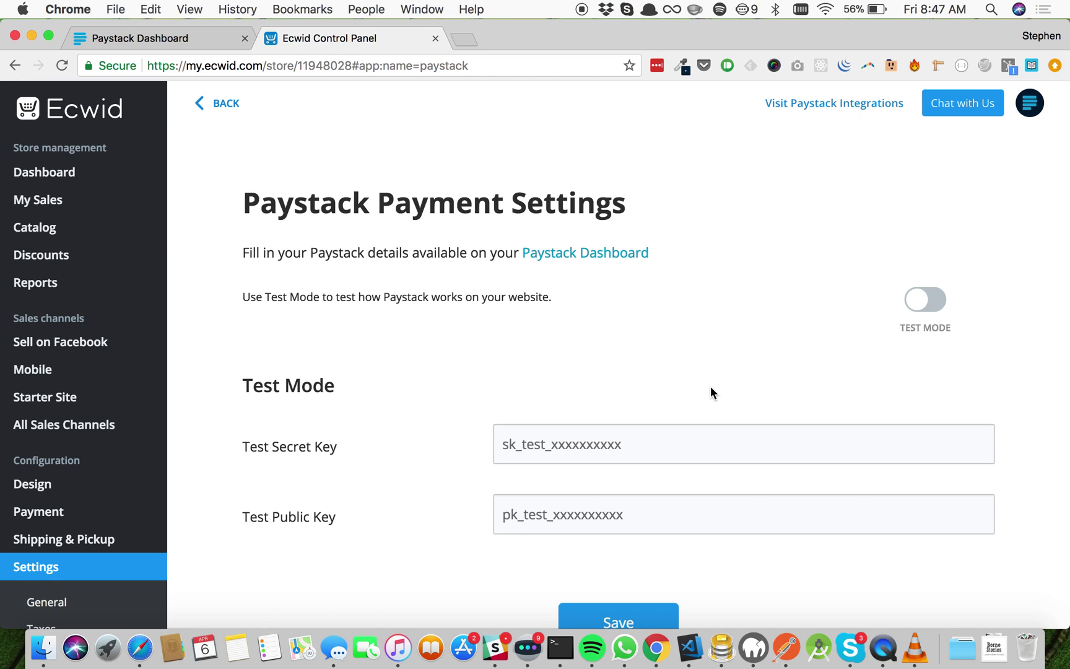
scroll(711, 386, "down", 2)
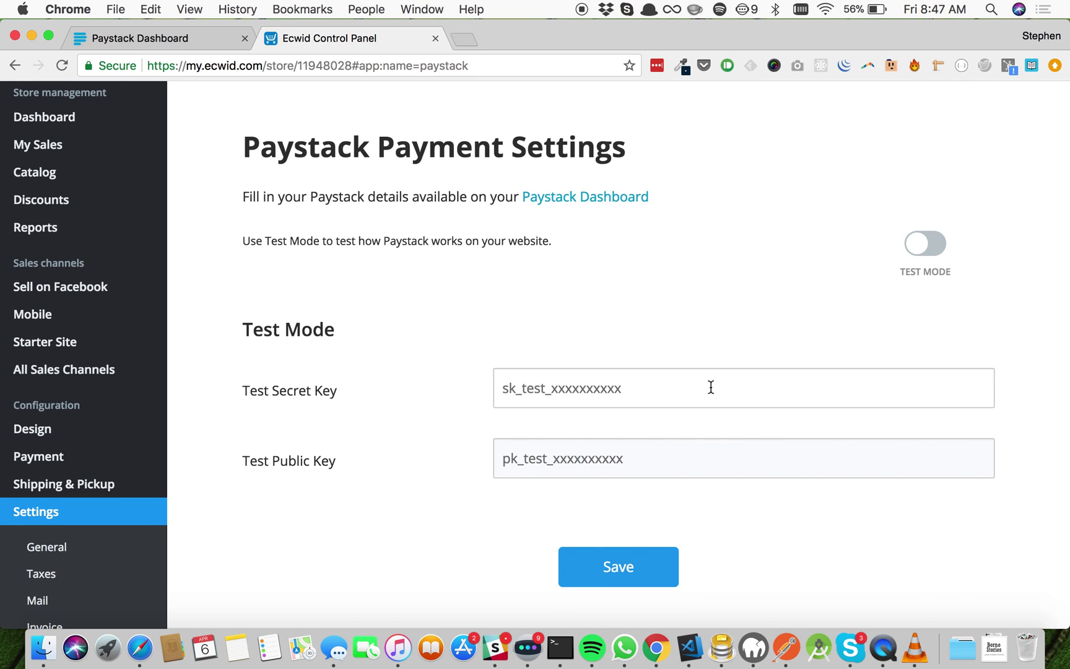
left_click(924, 244)
left_click(922, 251)
left_click(921, 251)
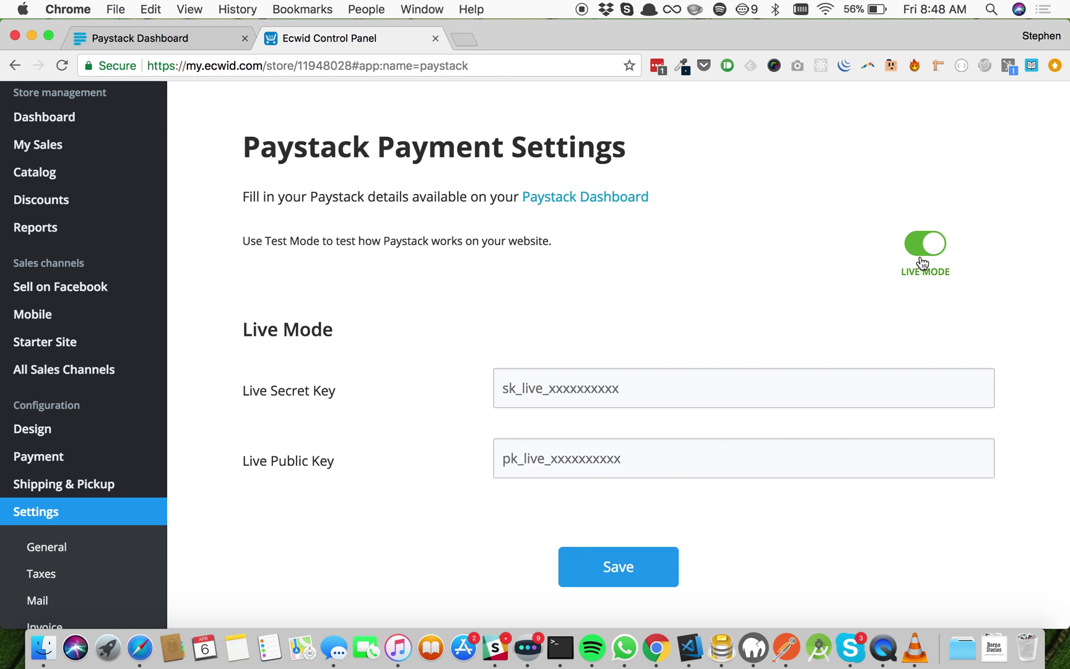
left_click(922, 251)
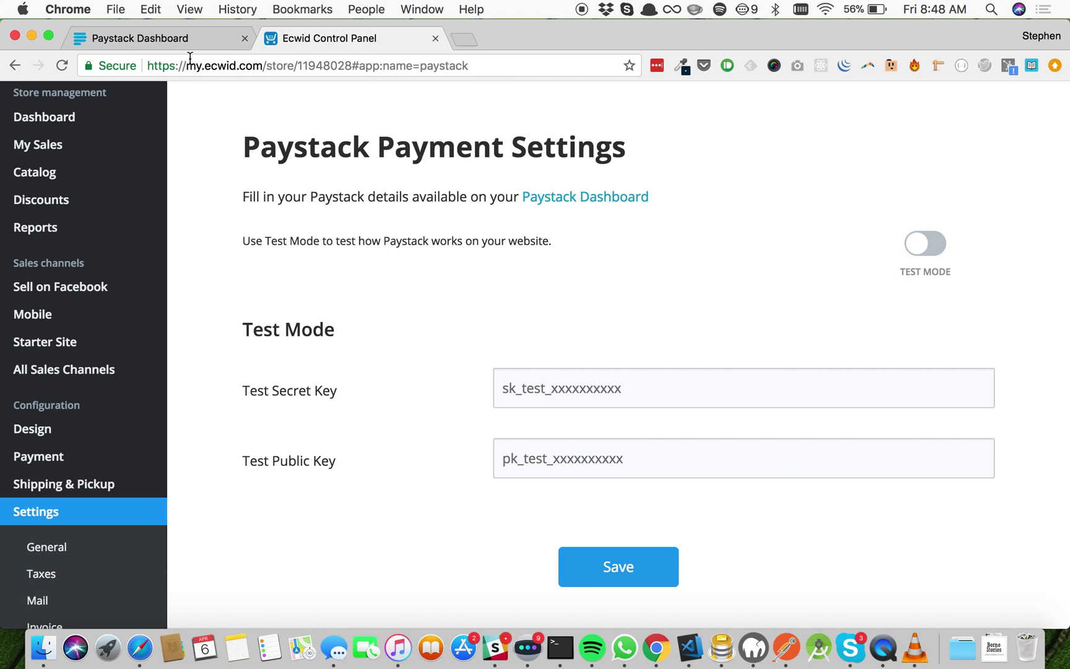
Copy Paystack's test secret key from API Keys & Webhooks into Ecwid's Test Secret Key.
left_click(181, 38)
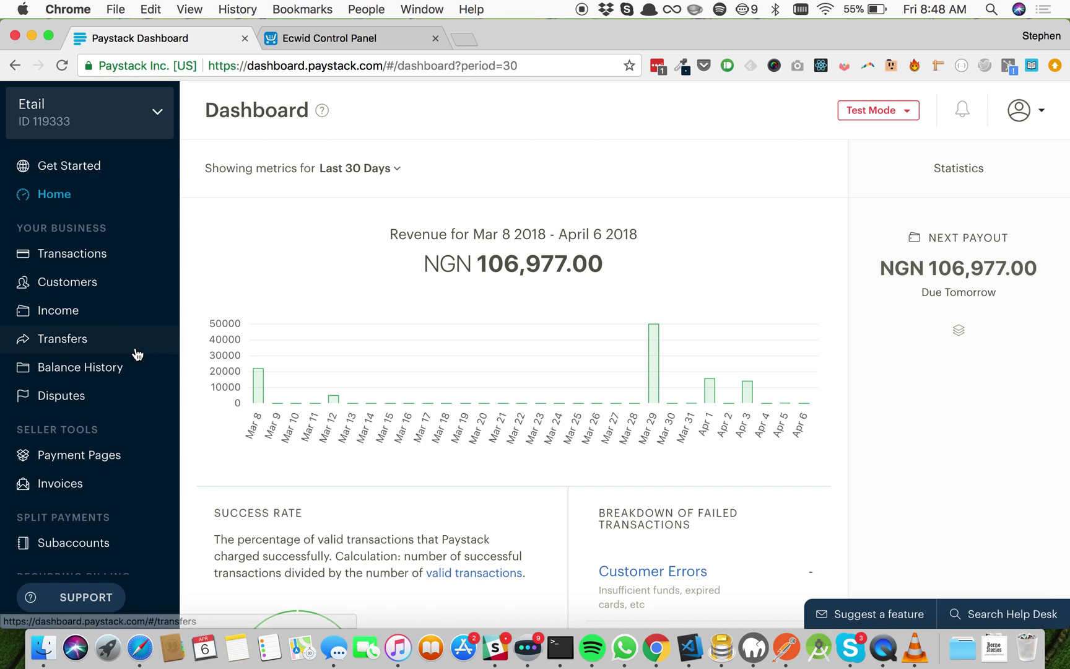
scroll(138, 354, "down", 3)
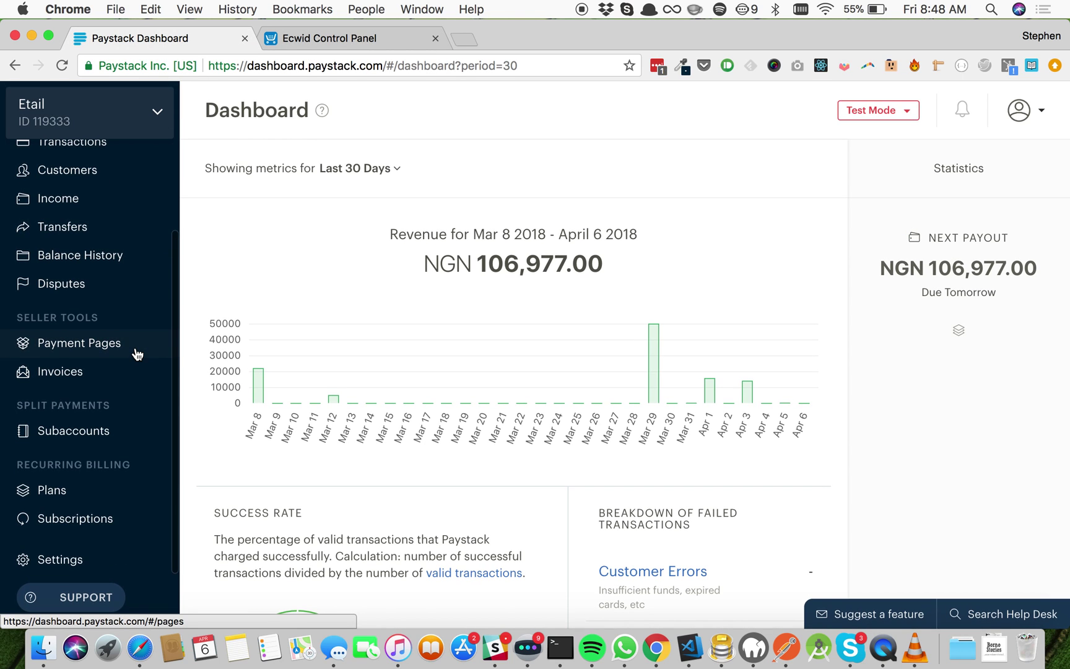
left_click(61, 560)
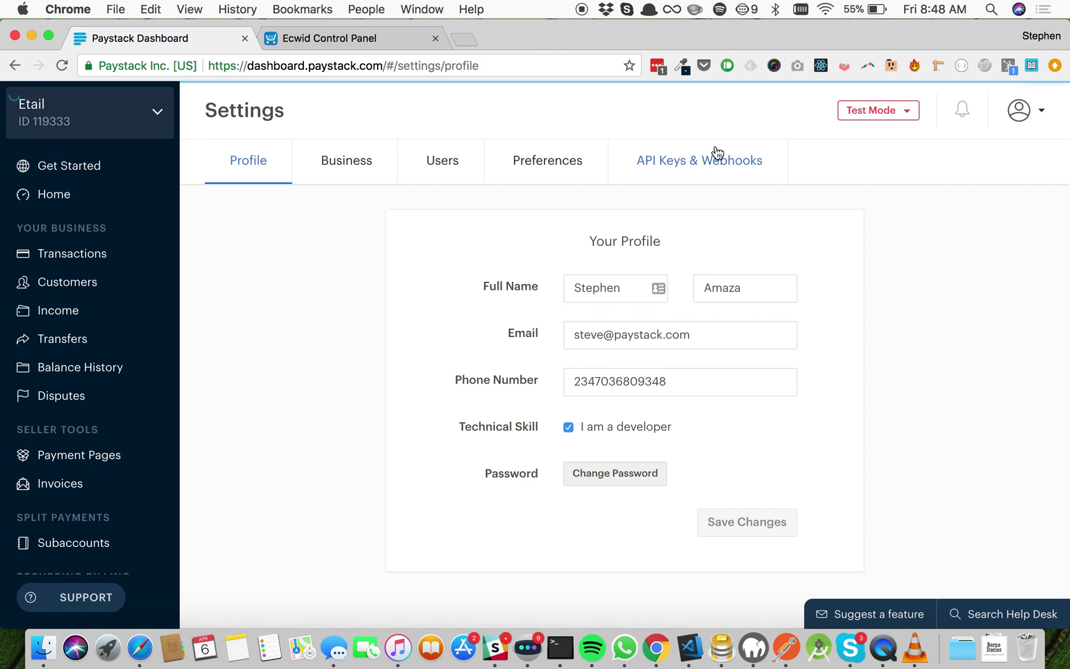
left_click(695, 165)
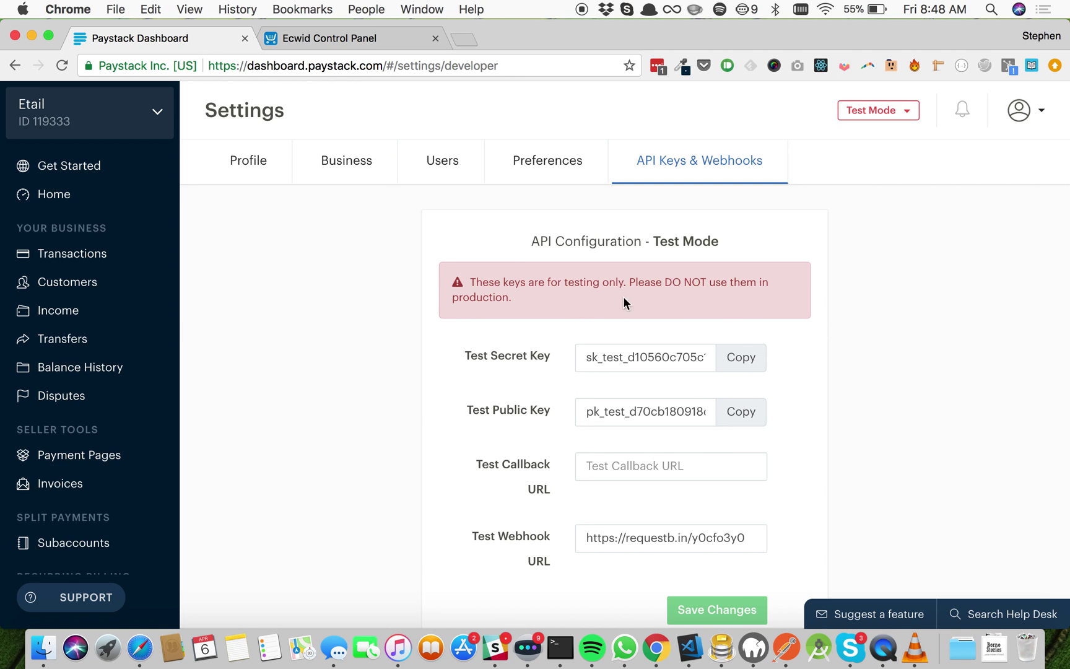
left_click(741, 357)
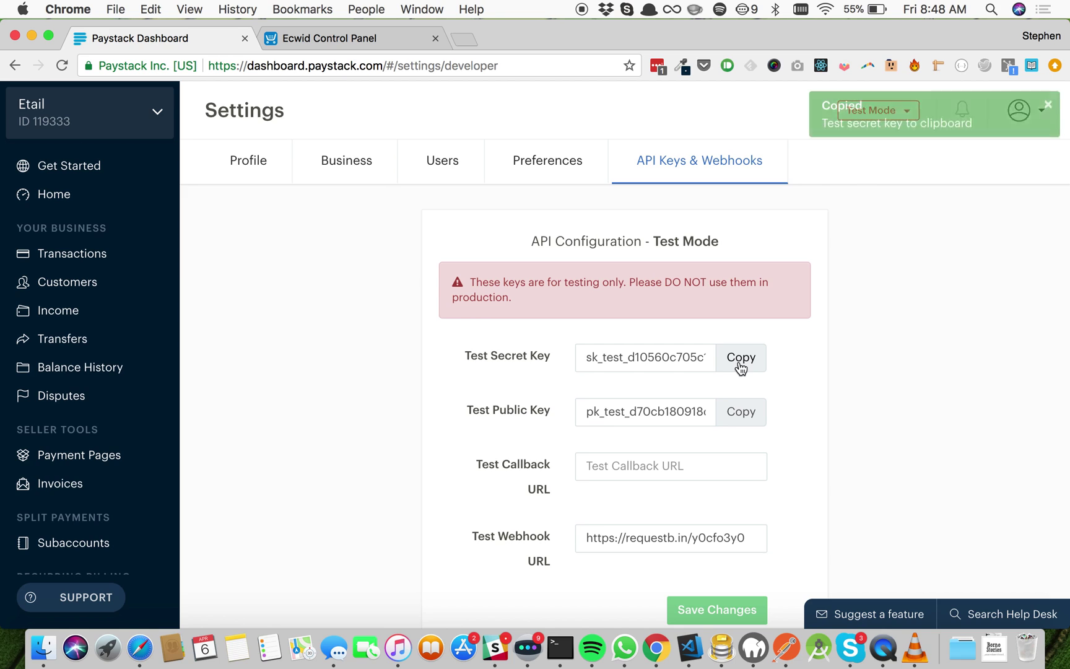
left_click(322, 38)
left_click(613, 386)
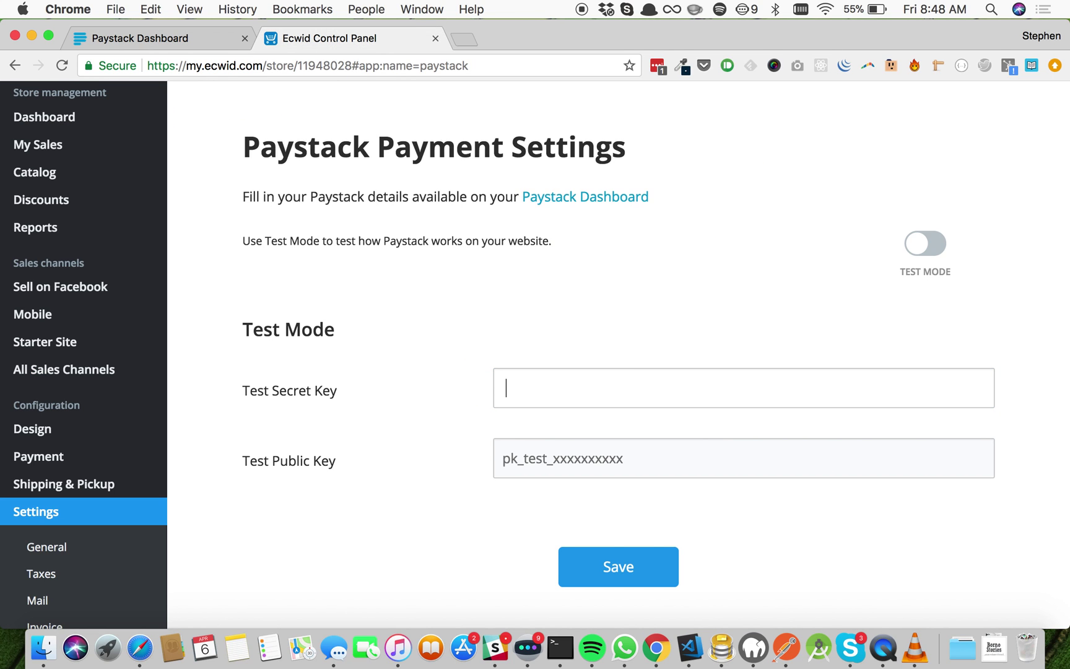
key("super+v")
Copy Paystack's test public key into Ecwid's Test Public Key field.
left_click(171, 45)
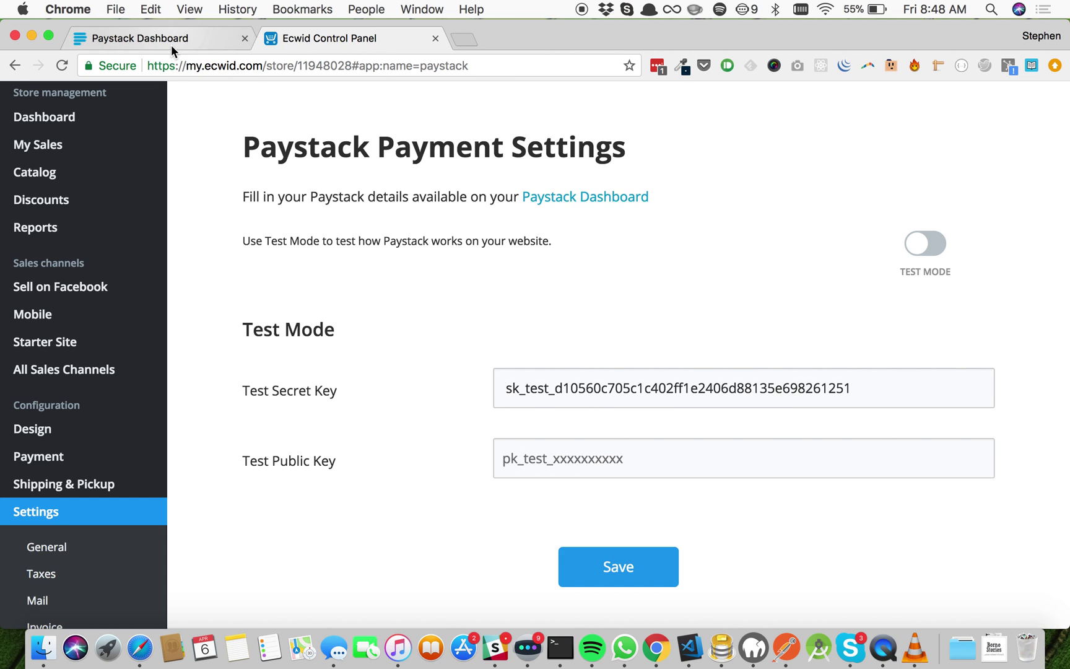
left_click(741, 412)
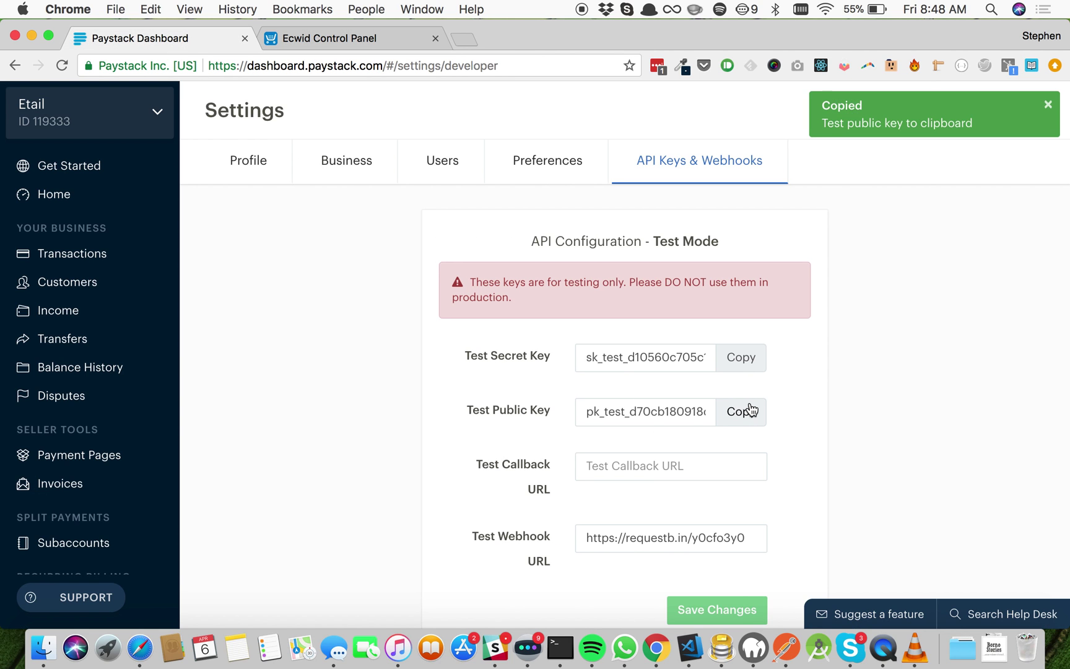
left_click(343, 38)
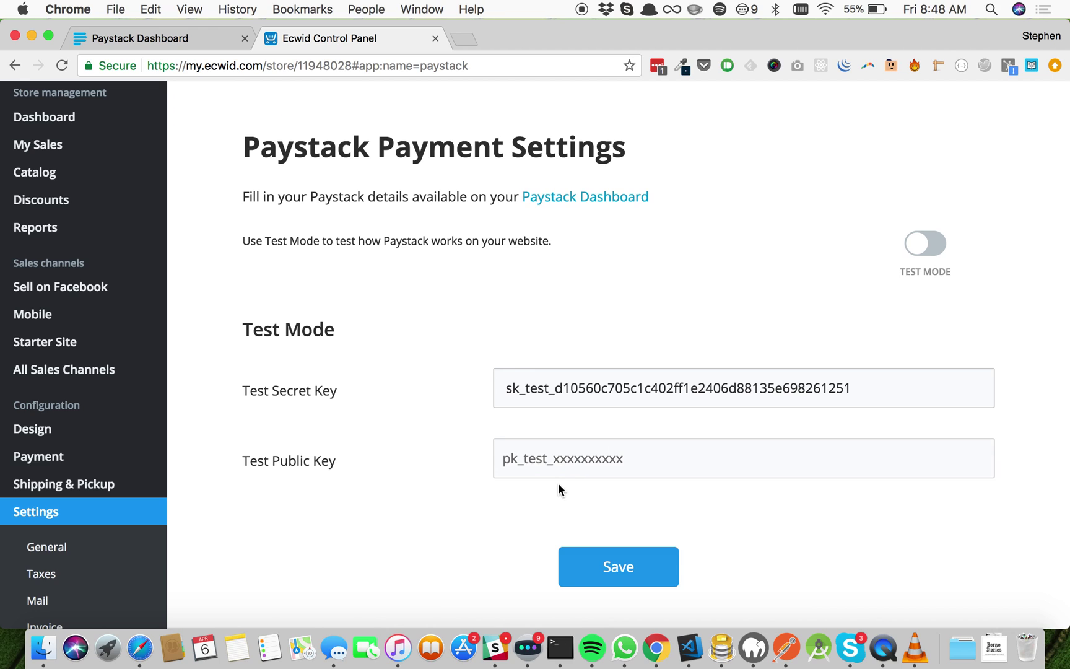
left_click(534, 461)
key("super+v")
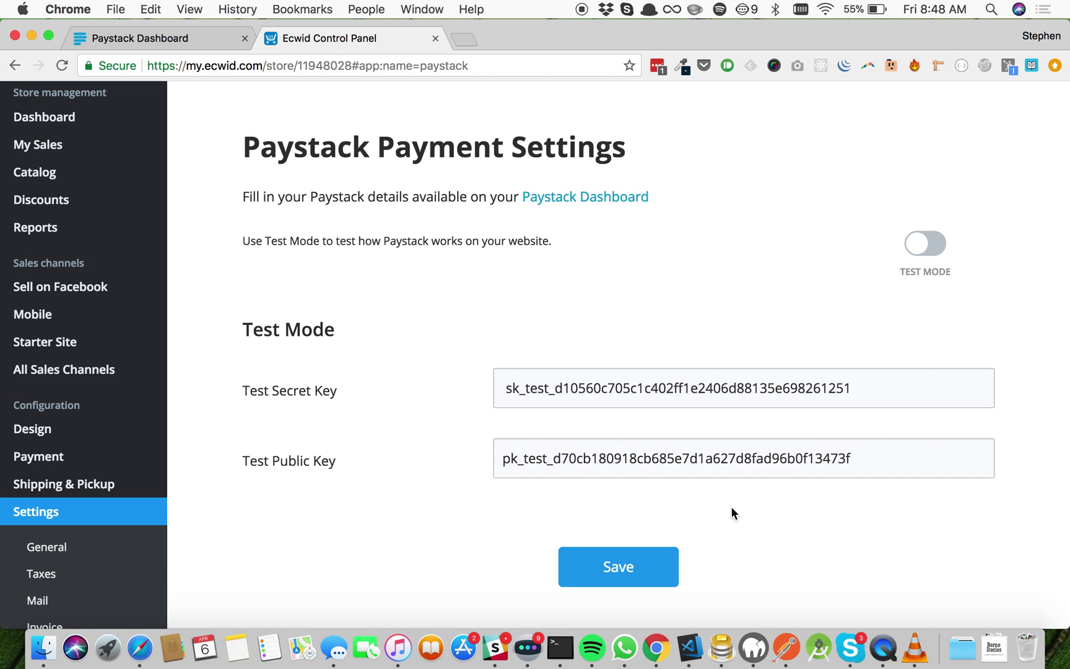
Attempt a Live Mode save (key error), then save the gateway successfully in Test Mode.
left_click(625, 569)
left_click(619, 567)
left_click(925, 244)
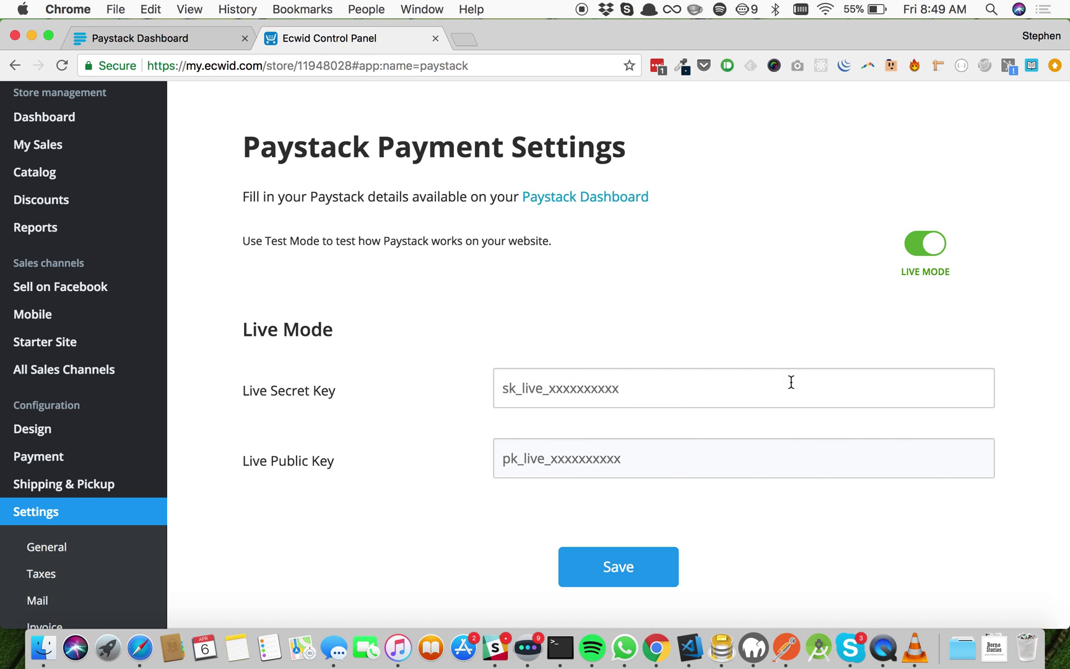
scroll(790, 382, "down", 2)
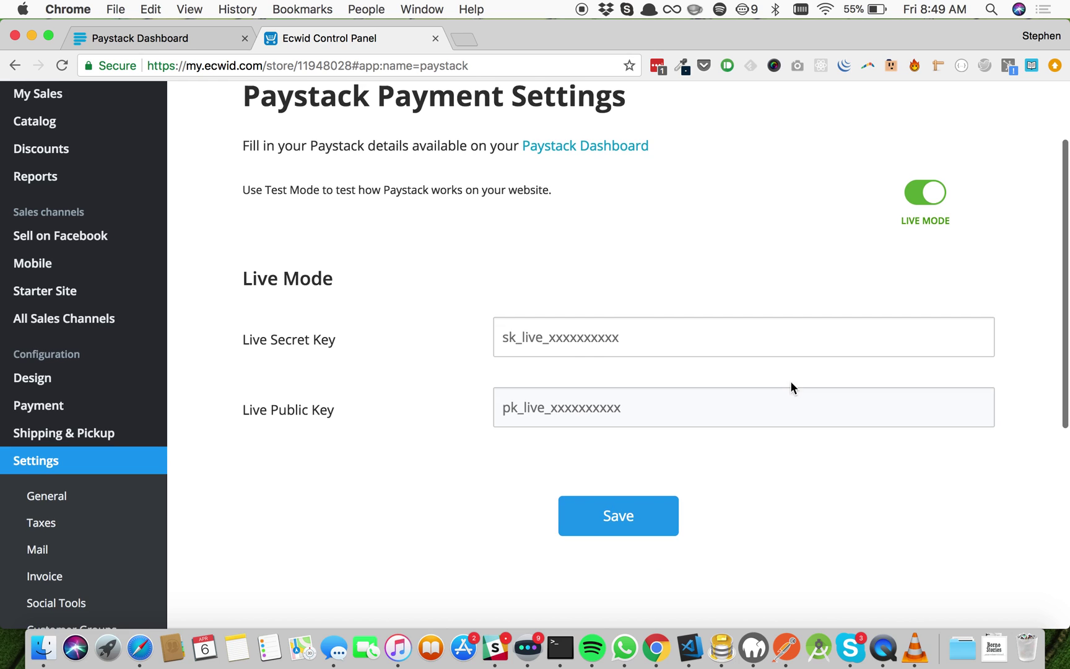
left_click(615, 532)
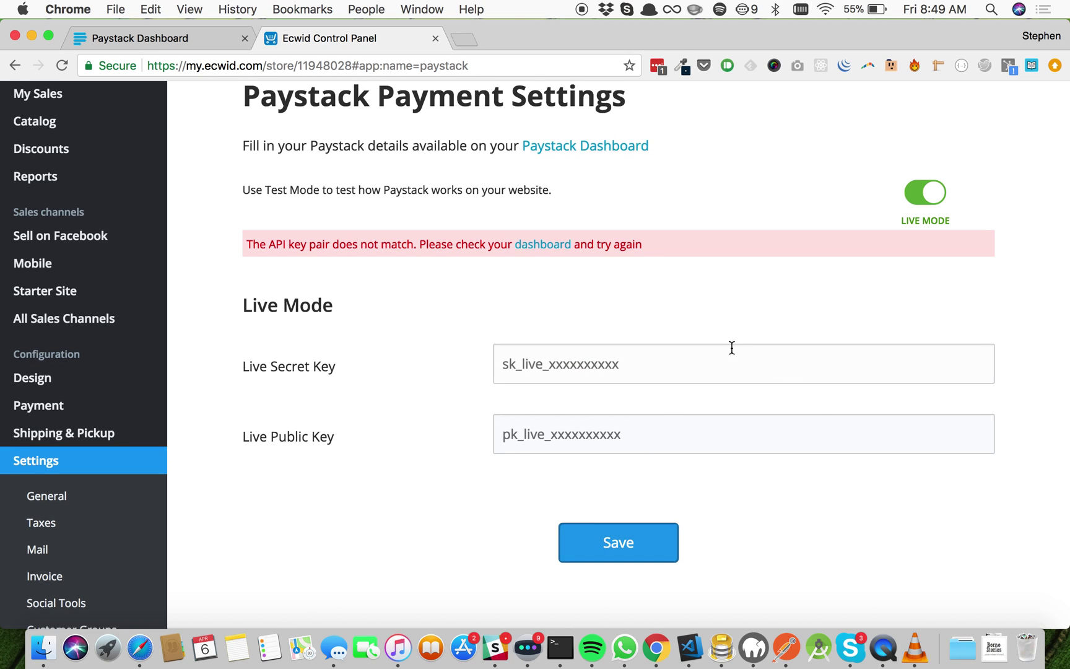
left_click(925, 192)
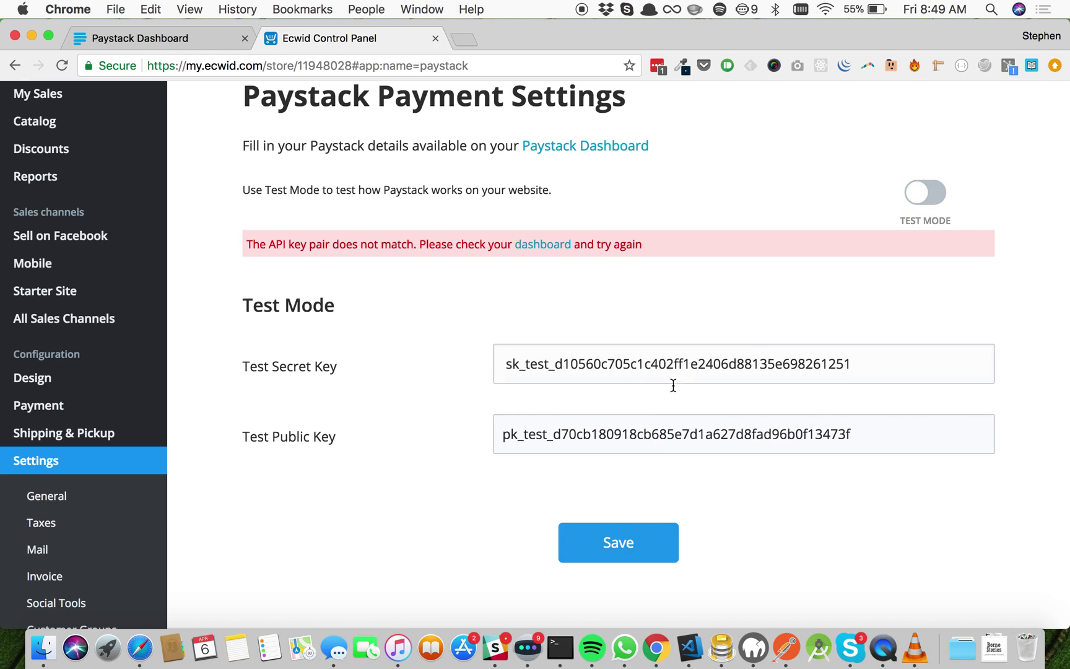
left_click(615, 543)
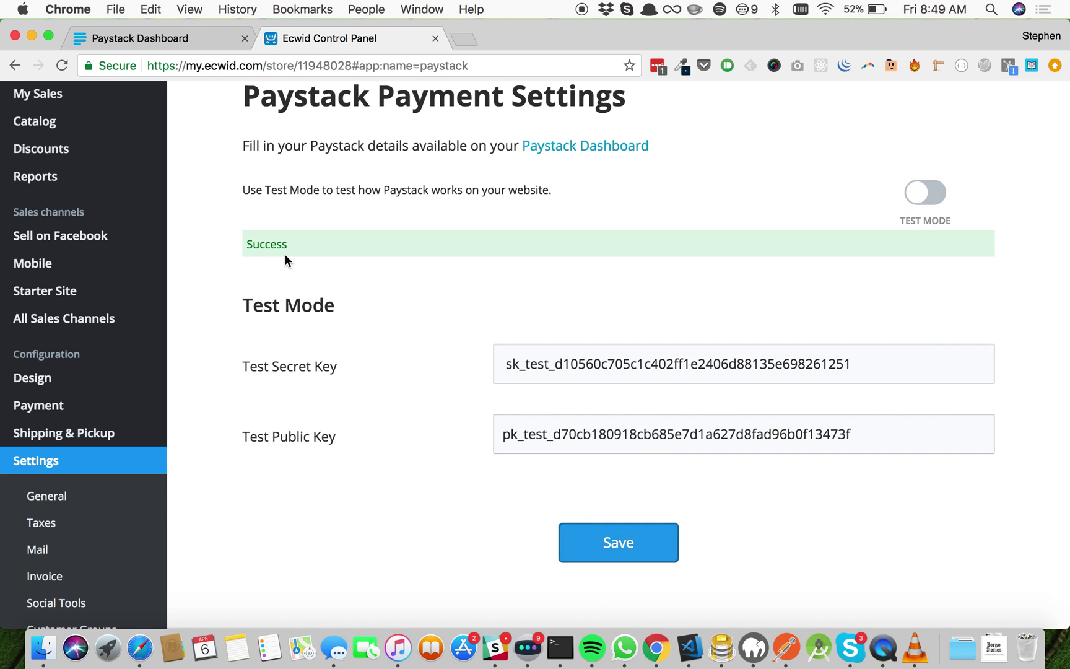
scroll(285, 255, "up", 5)
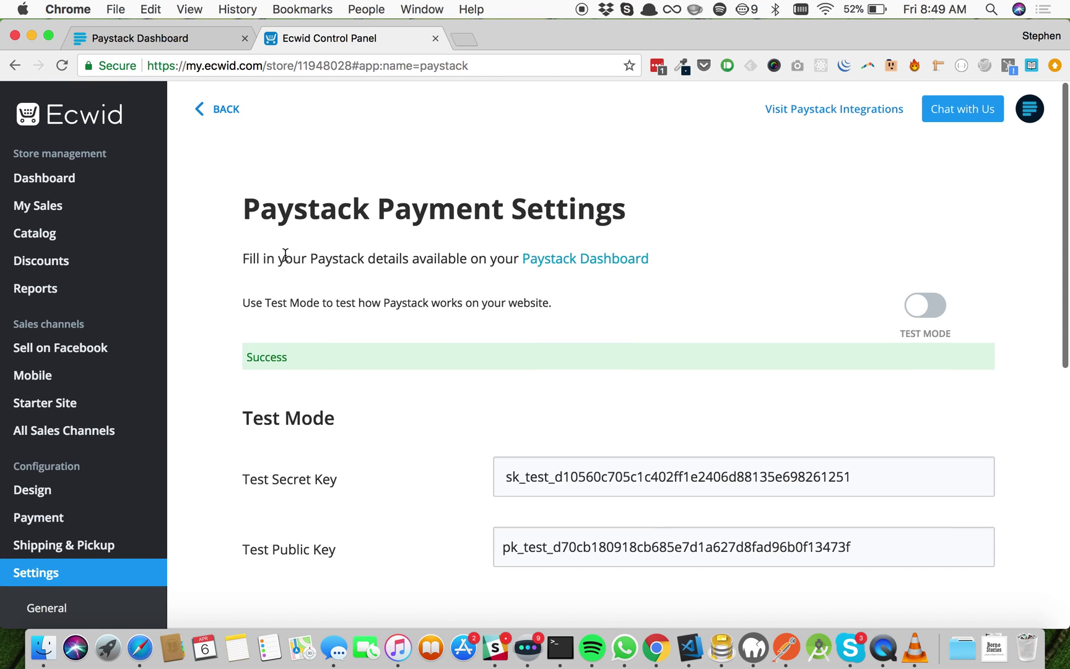
scroll(284, 254, "up", 2)
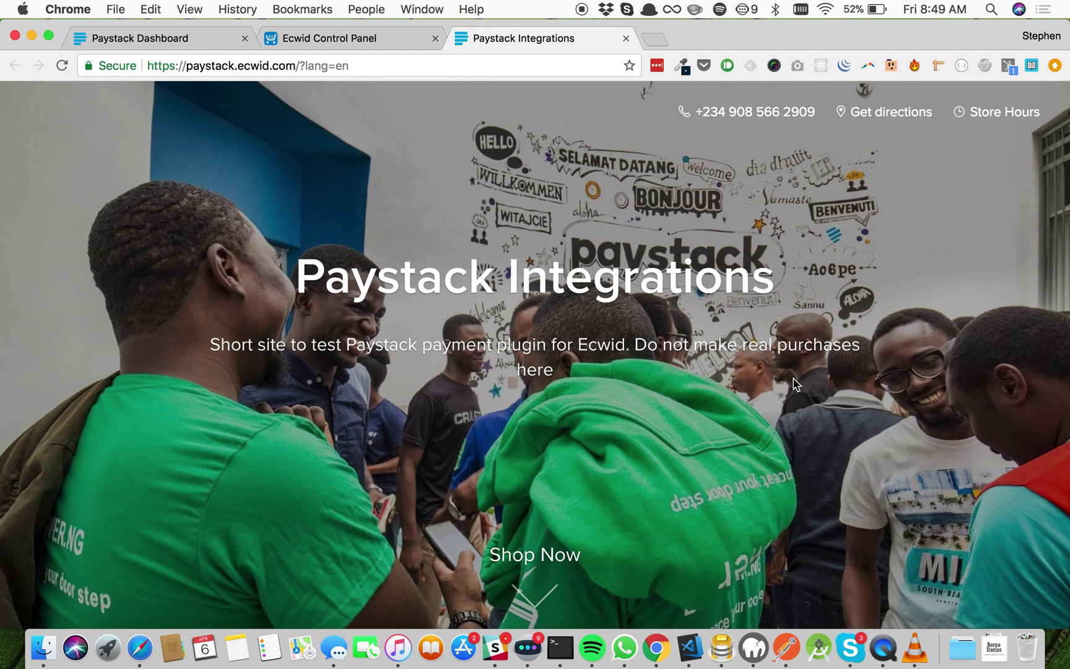
scroll(794, 383, "down", 10)
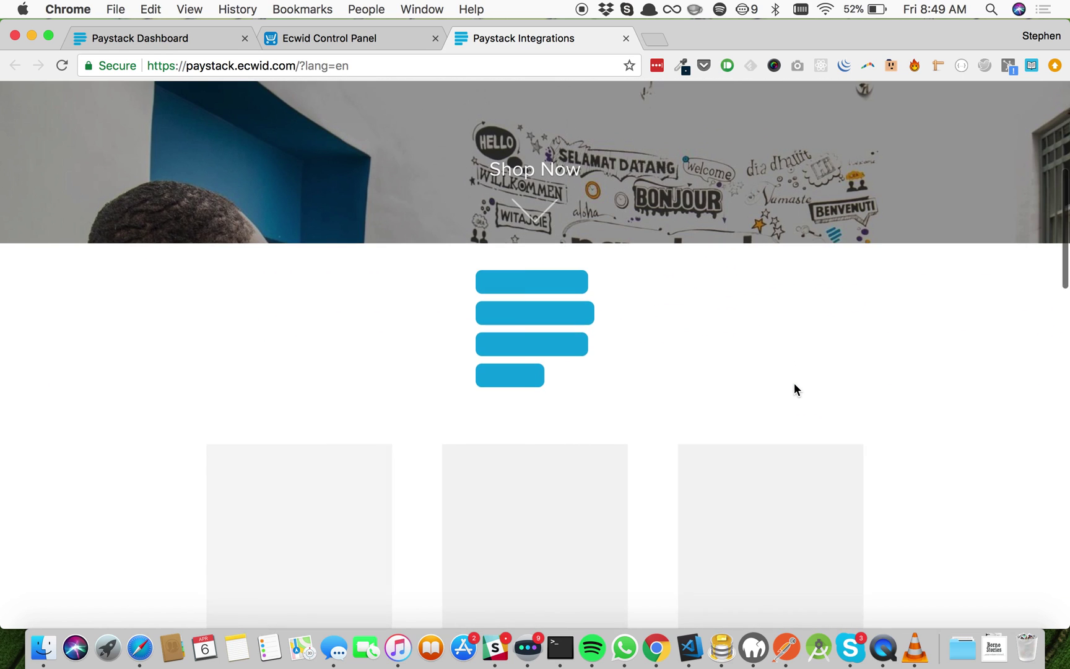
scroll(795, 383, "down", 3)
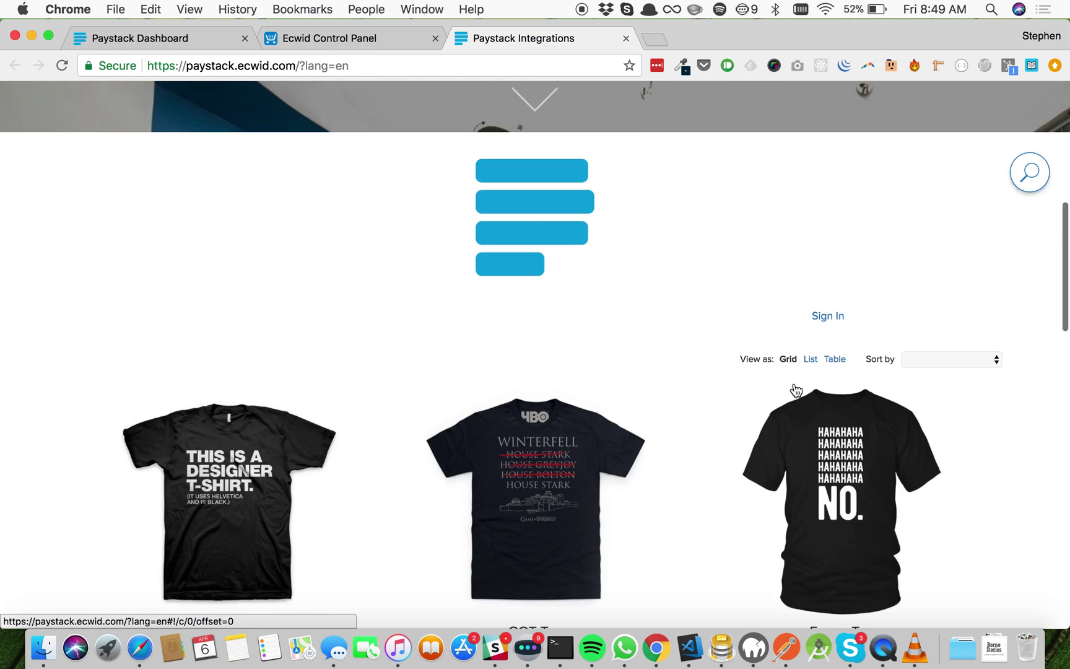
scroll(796, 390, "down", 3)
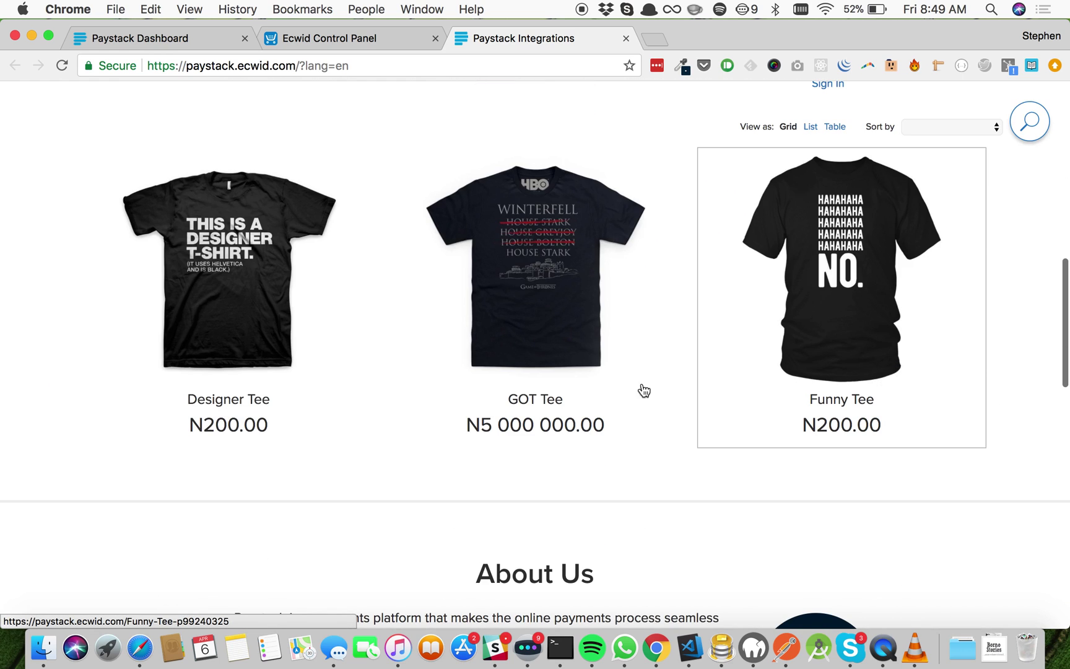
Add two Designer Tees to the bag and check out with Paystack(Debit/Credit cards).
left_click(228, 273)
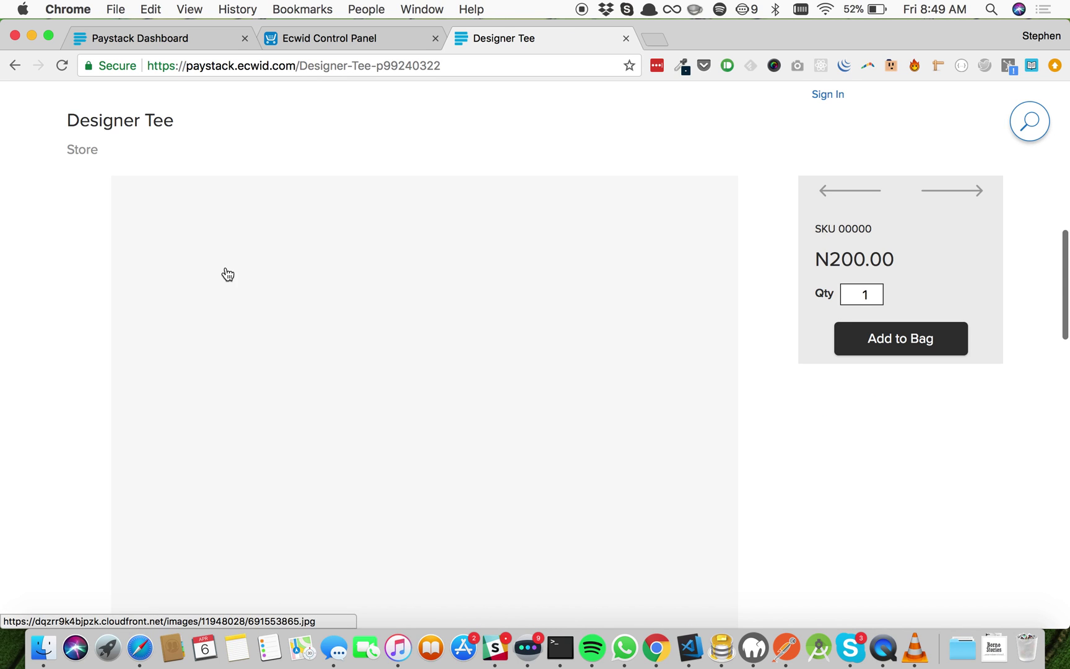
left_click(873, 291)
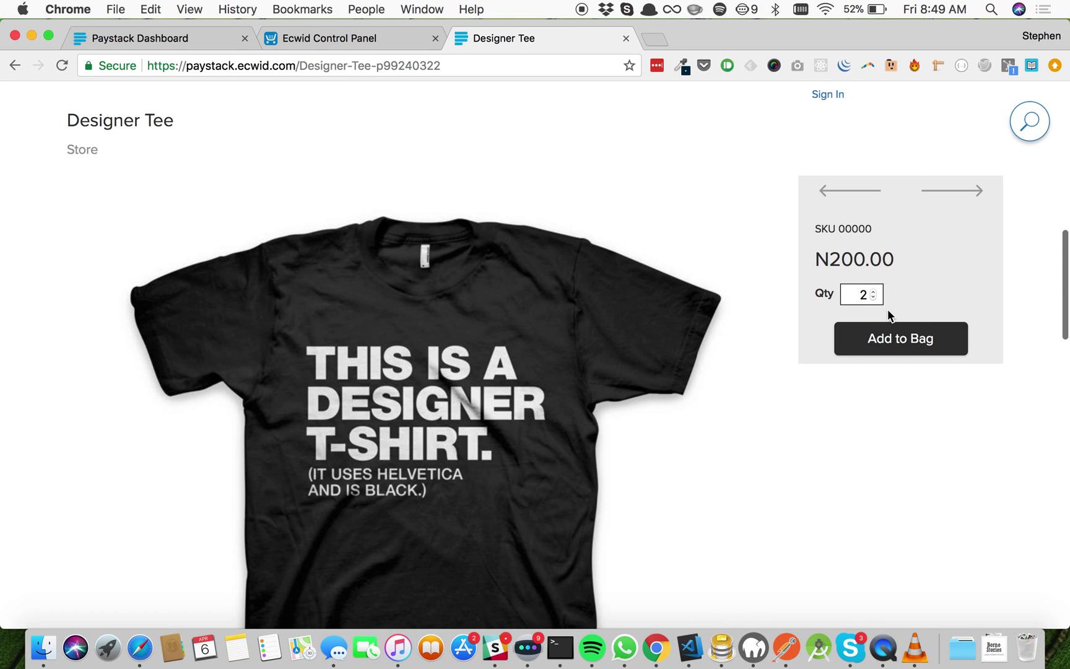
left_click(877, 337)
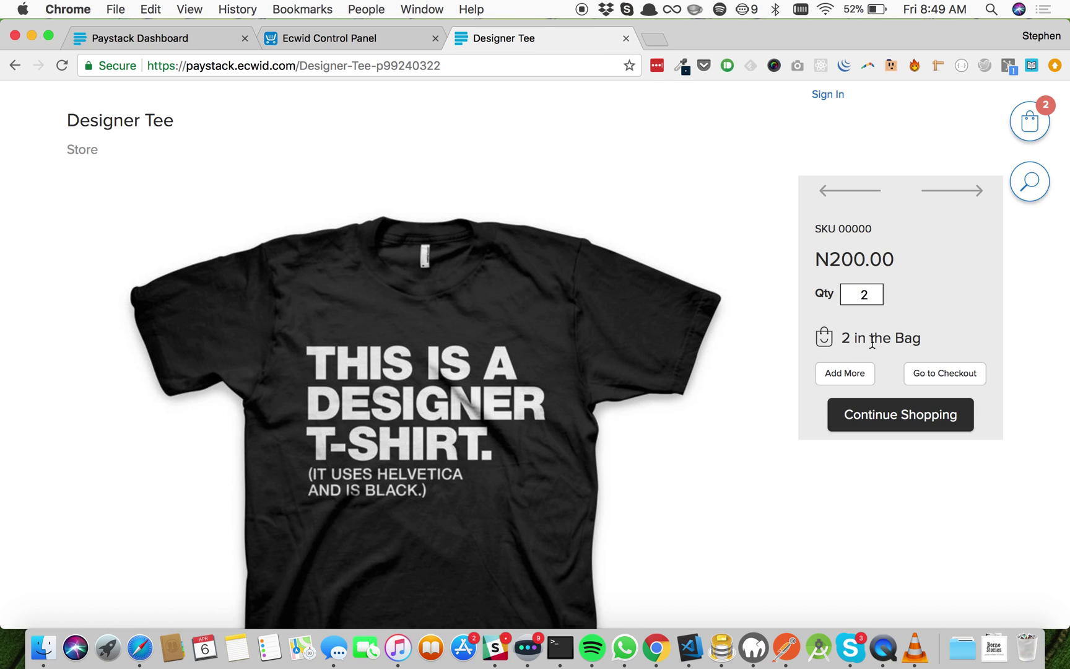
left_click(945, 373)
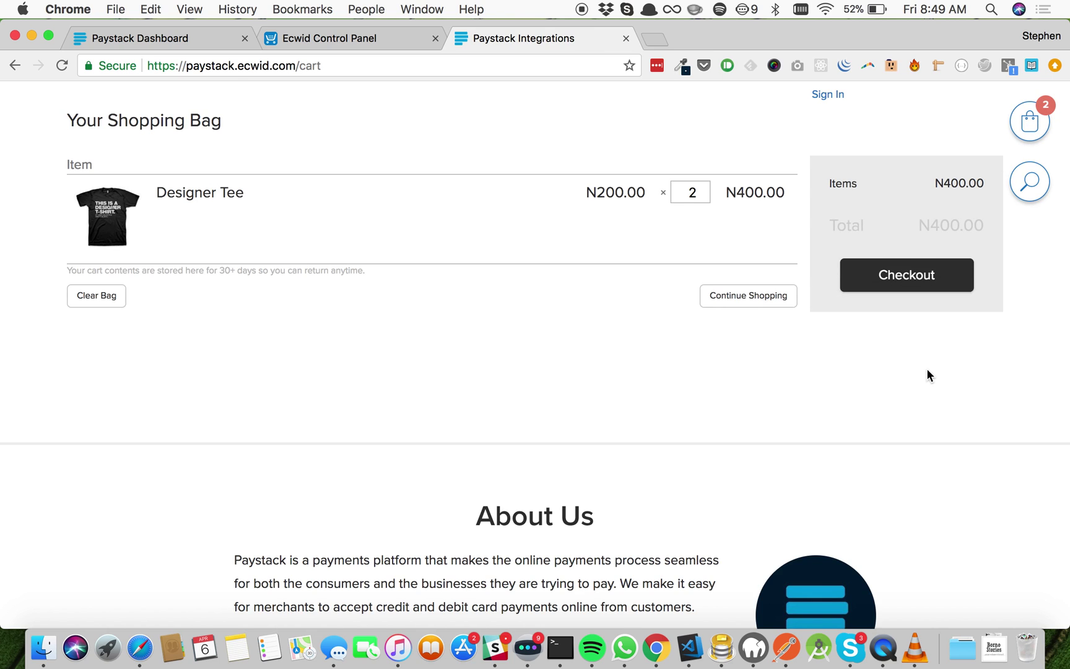
left_click(882, 273)
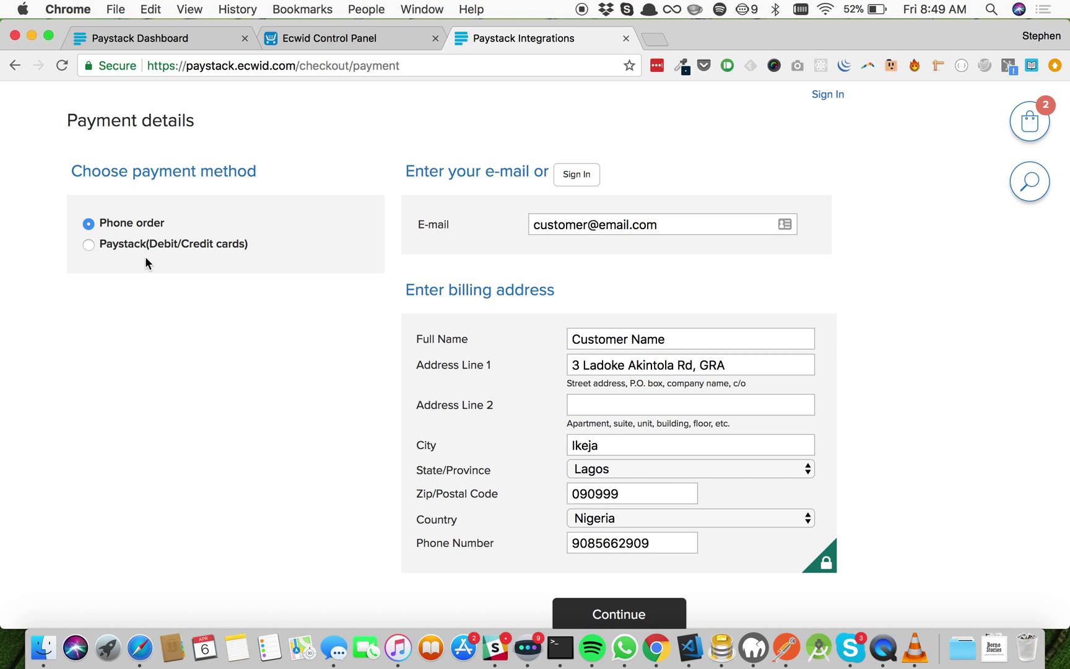
left_click(127, 257)
scroll(402, 504, "down", 1)
scroll(402, 505, "down", 1)
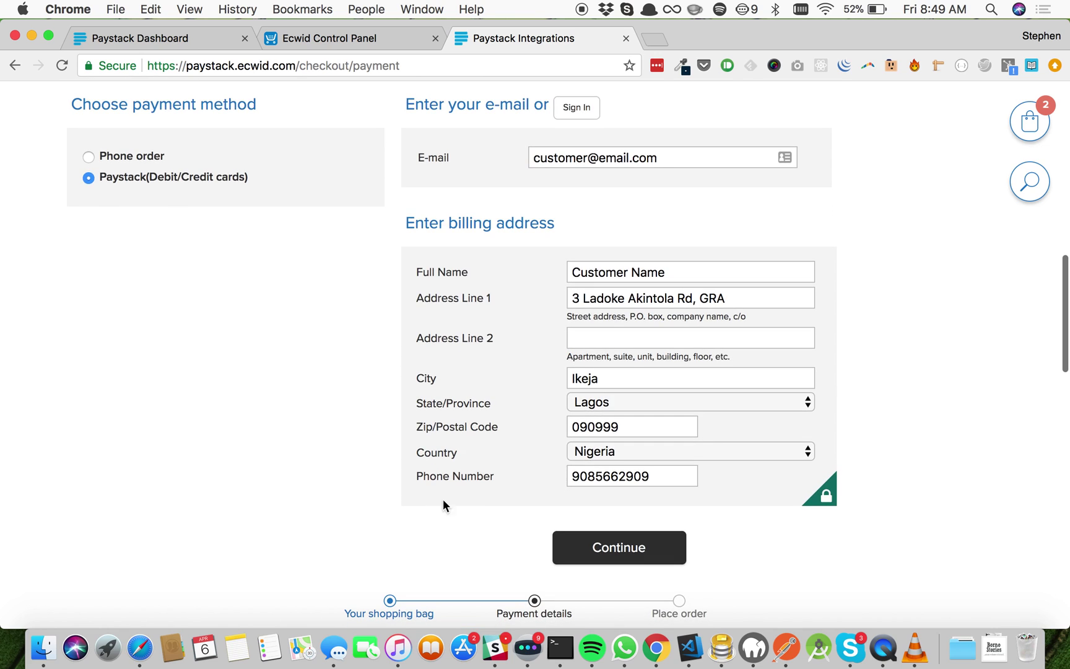
left_click(602, 551)
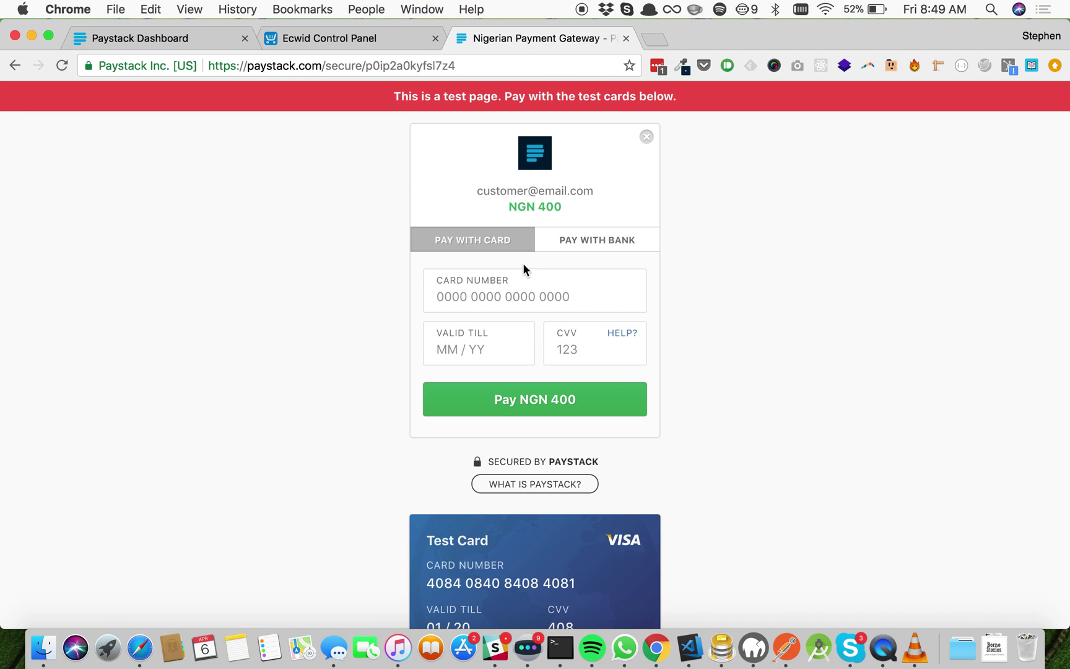
scroll(552, 257, "down", 1)
scroll(543, 318, "down", 2)
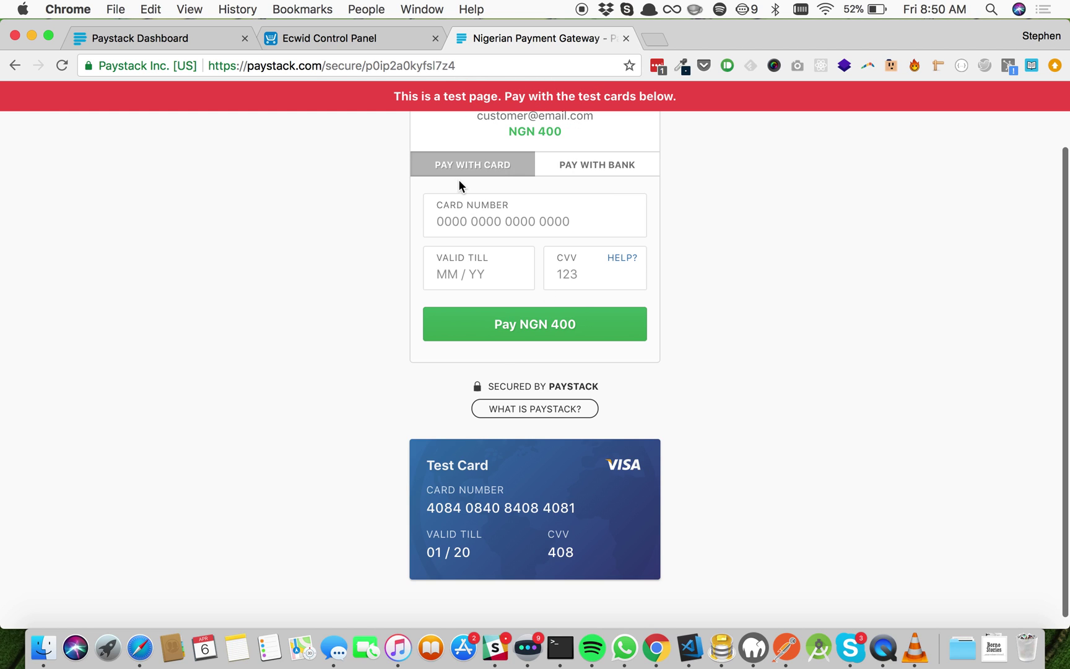
Pay NGN 400 with the copied test Visa card, expiry 01/20, CVV 408.
left_click(510, 508)
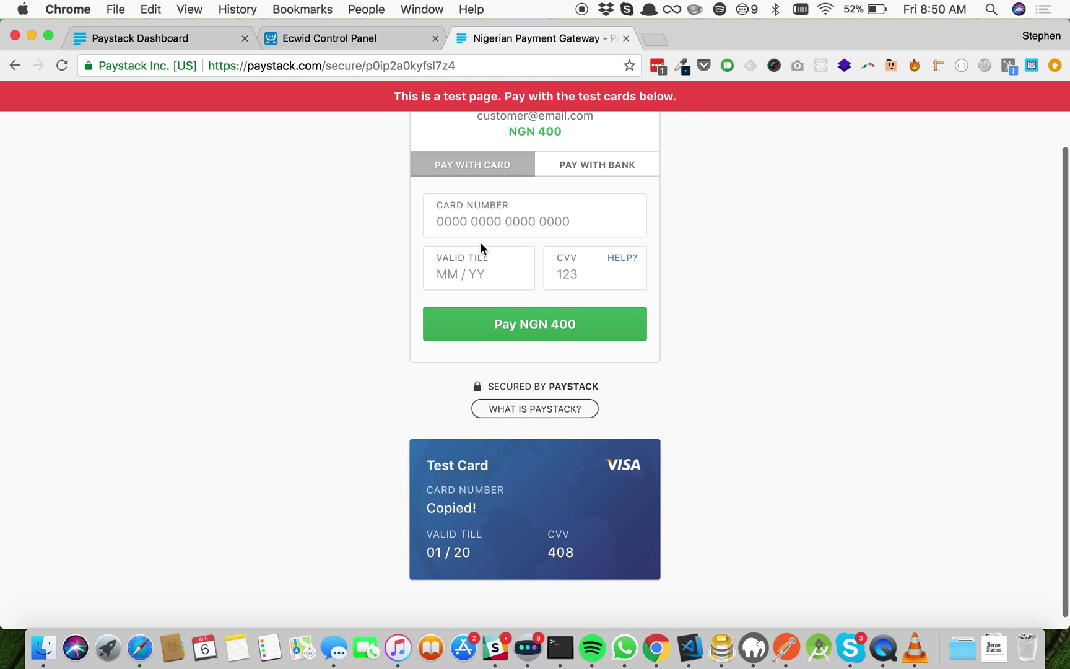
left_click(467, 219)
key("super+v")
left_click(468, 268)
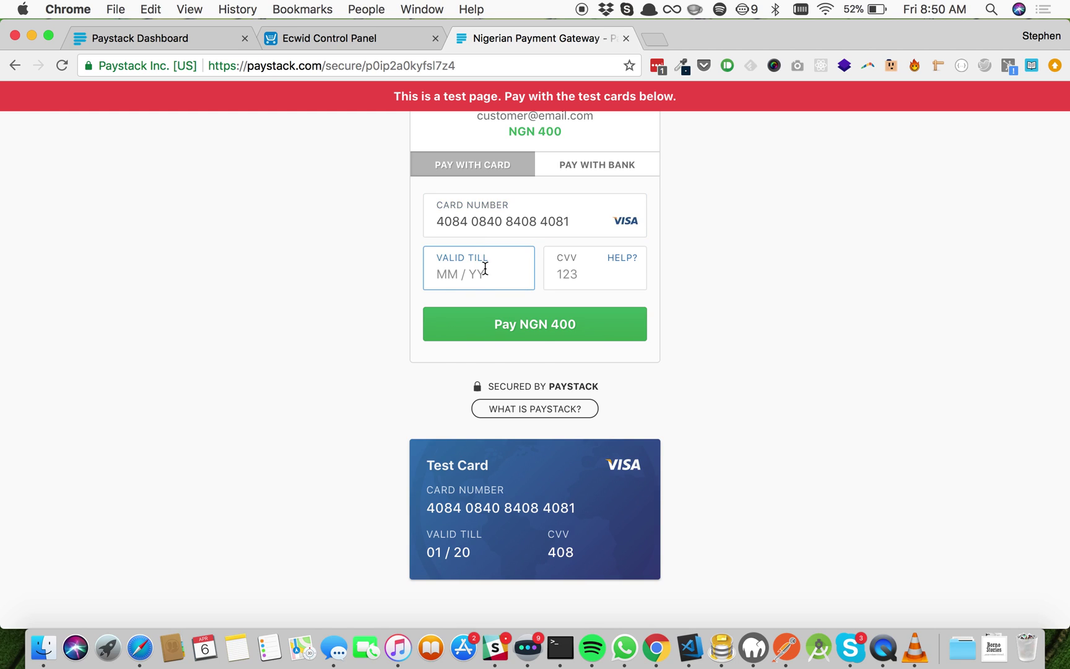
type("01 /")
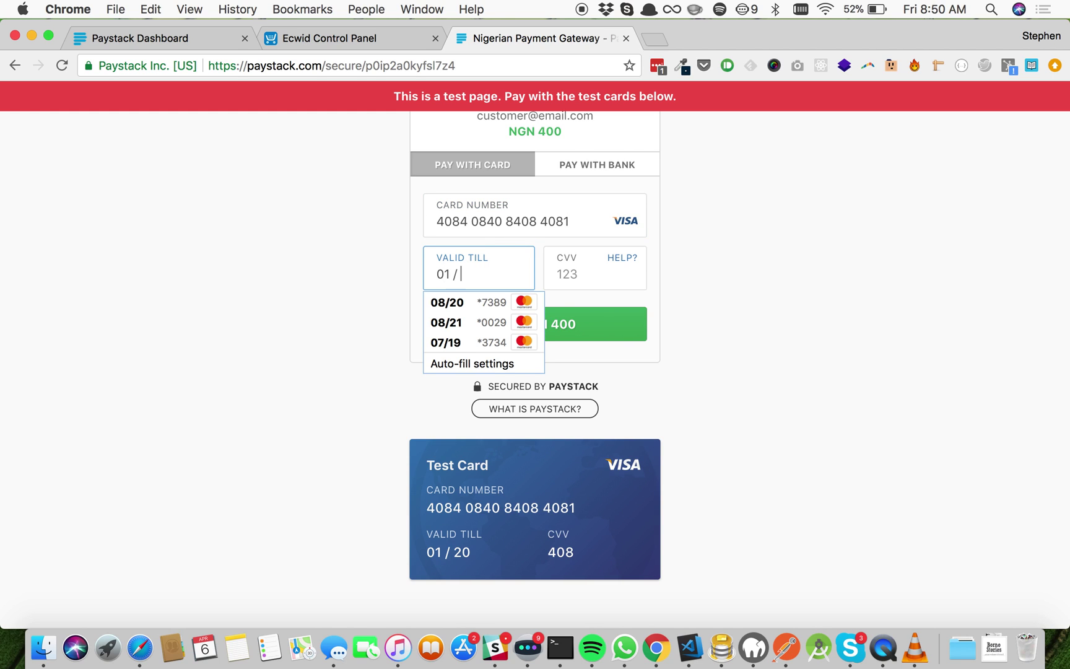
type("2040")
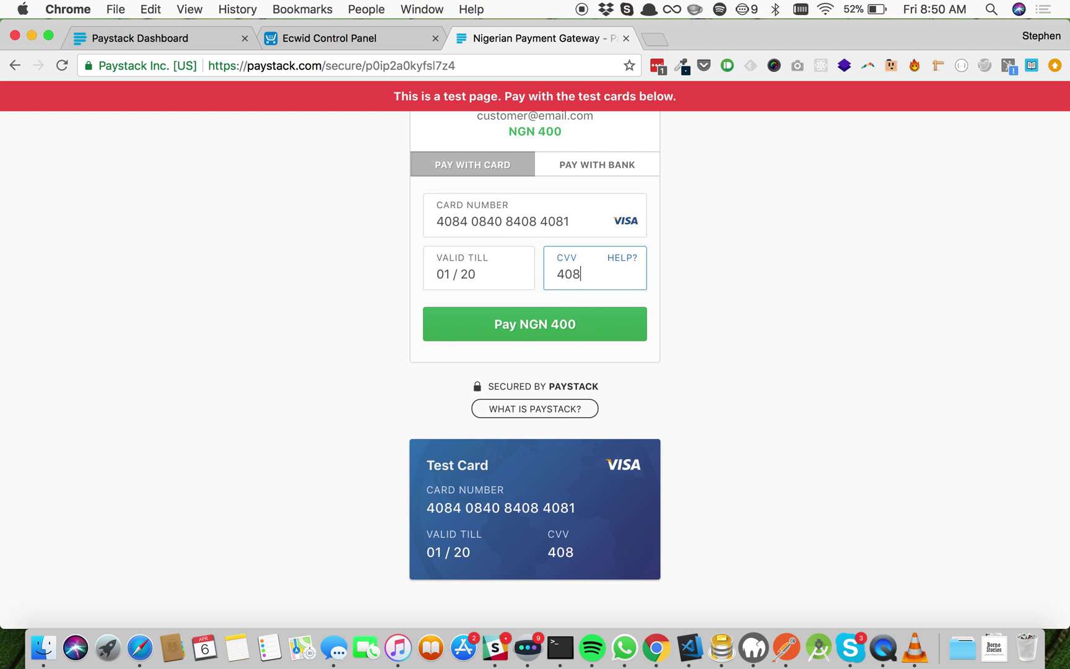
left_click(488, 326)
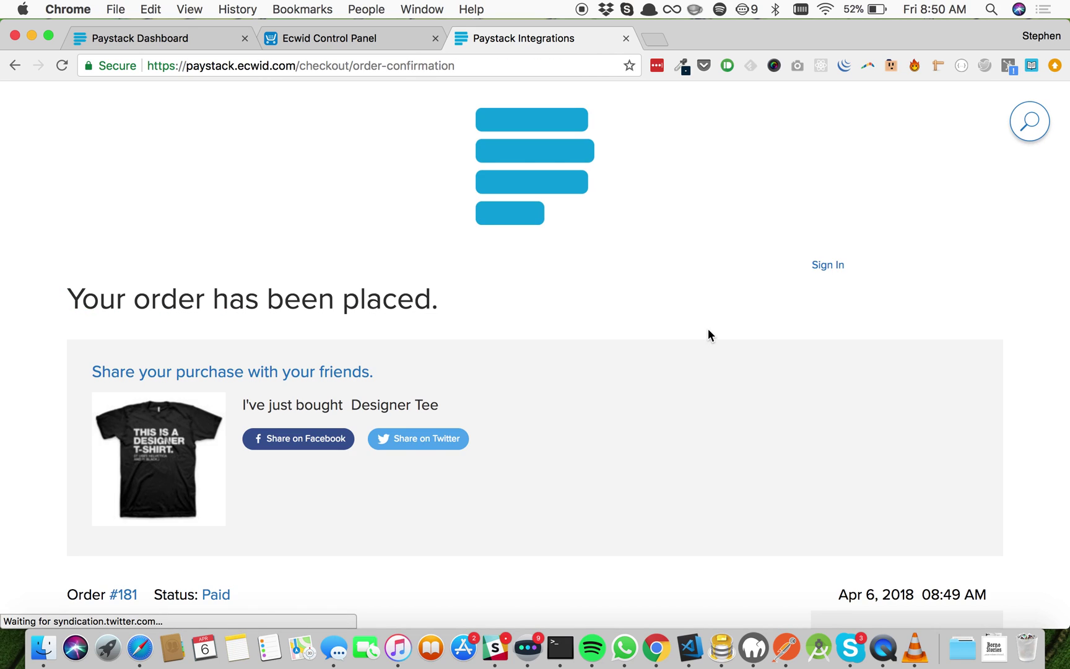
Return to the Ecwid Control Panel and open the store's Payment settings.
left_click(336, 41)
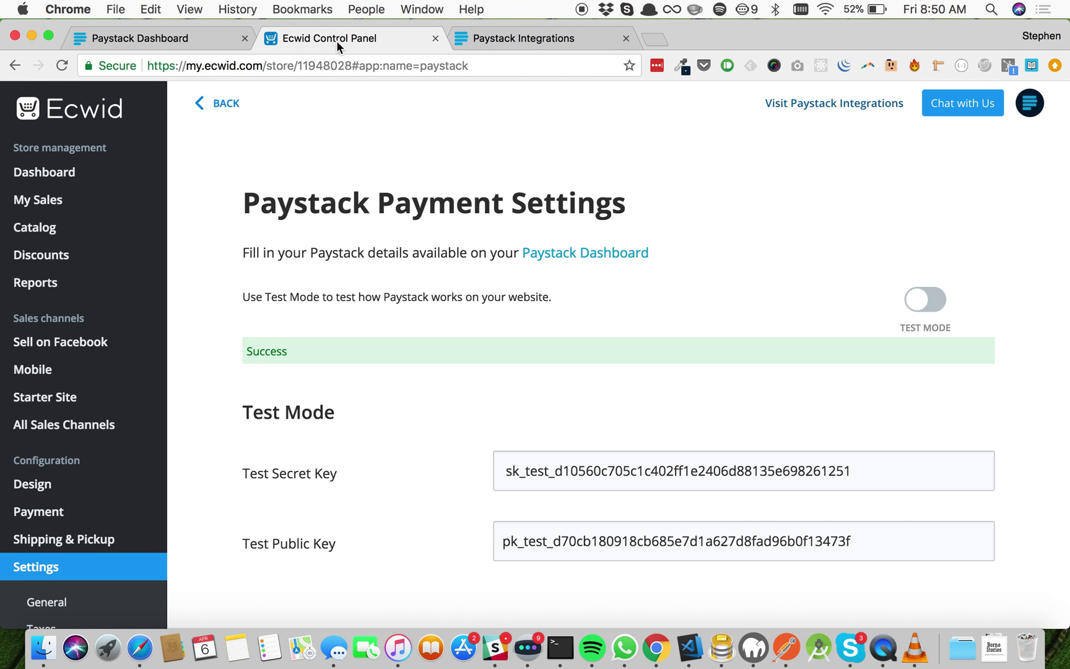
scroll(315, 400, "down", 4)
scroll(316, 400, "down", 1)
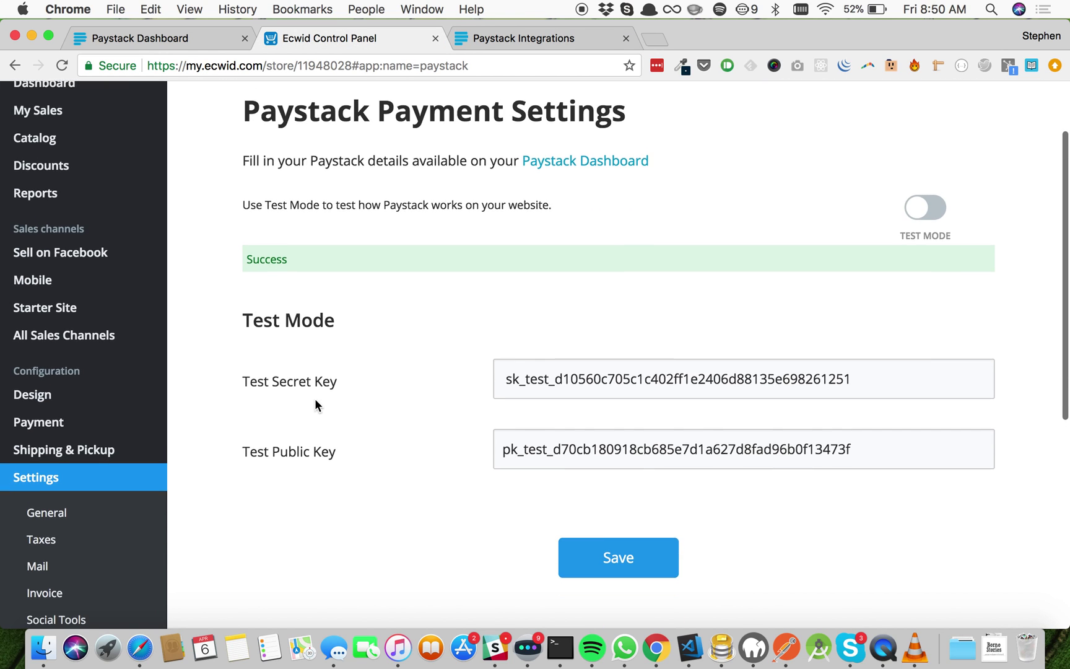
scroll(117, 452, "up", 3)
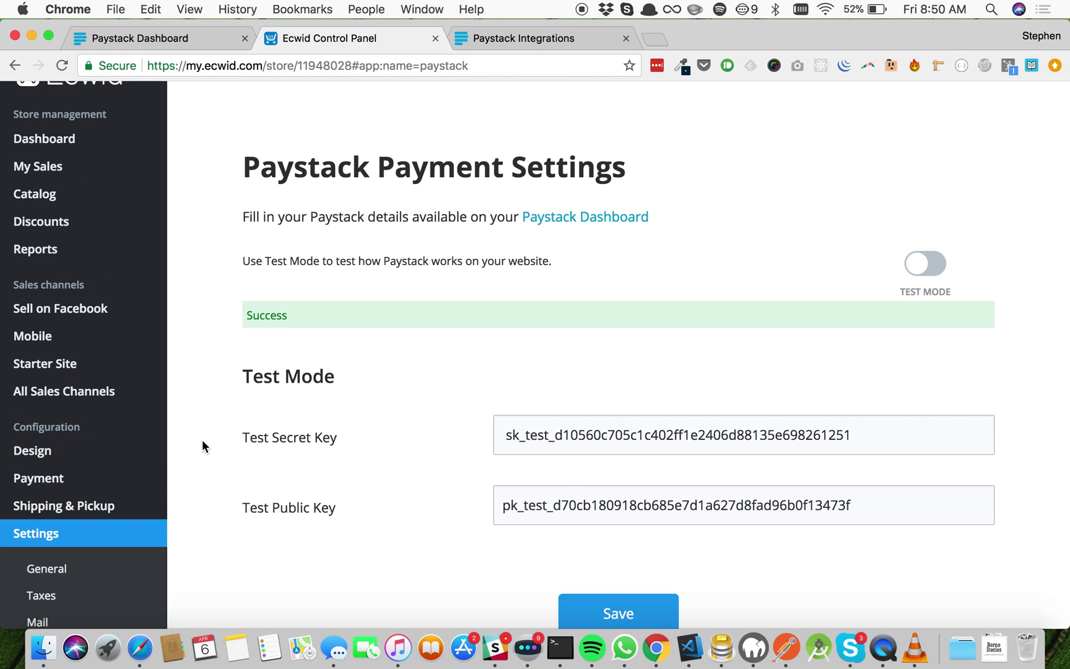
scroll(125, 453, "down", 2)
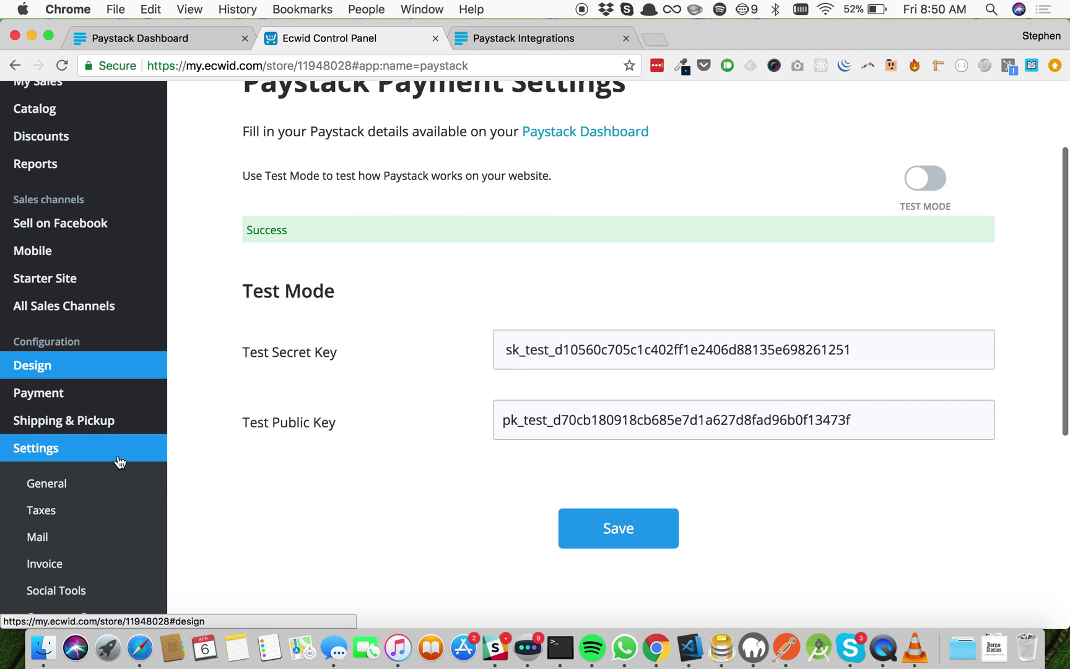
scroll(126, 452, "down", 2)
scroll(119, 459, "down", 2)
scroll(118, 459, "down", 2)
scroll(118, 459, "down", 1)
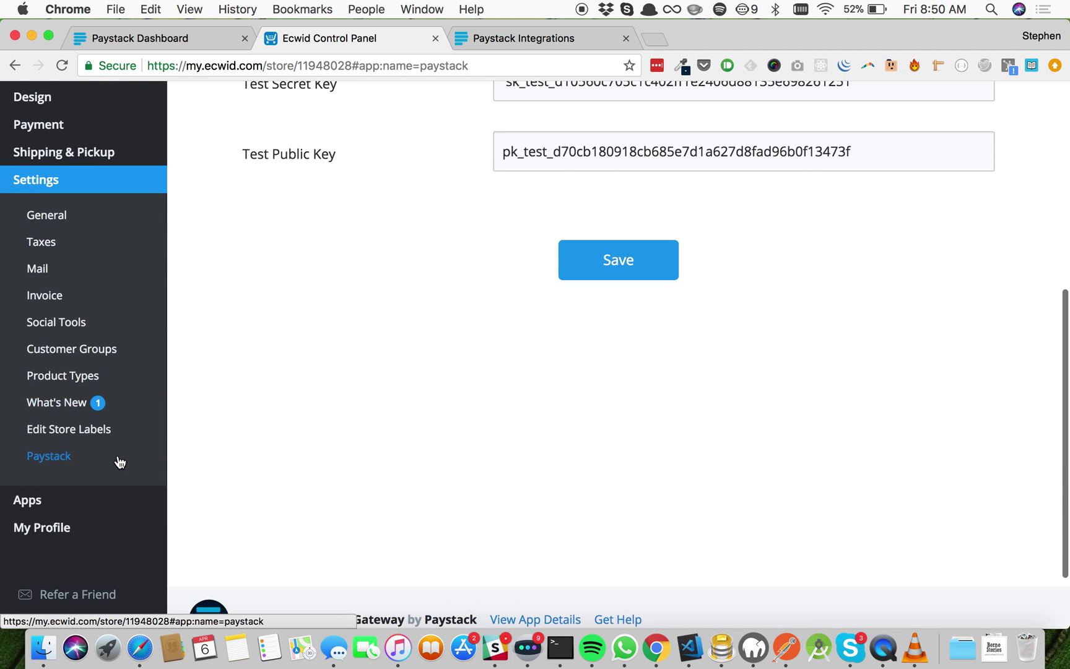
scroll(118, 459, "up", 1)
scroll(118, 459, "up", 2)
scroll(118, 459, "up", 2)
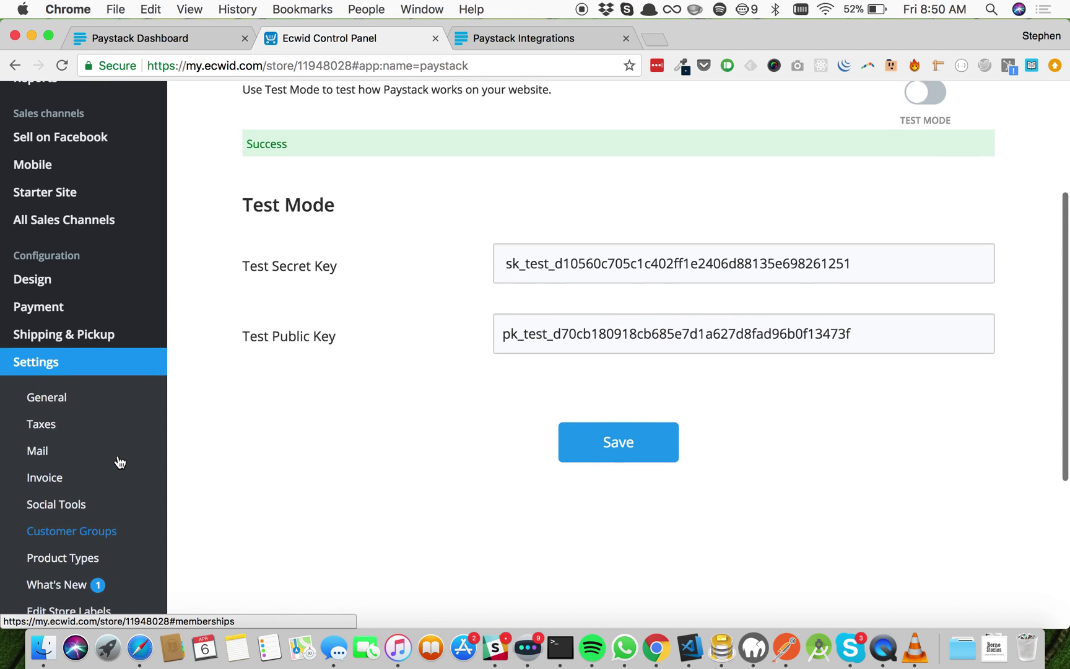
scroll(109, 435, "up", 1)
left_click(71, 330)
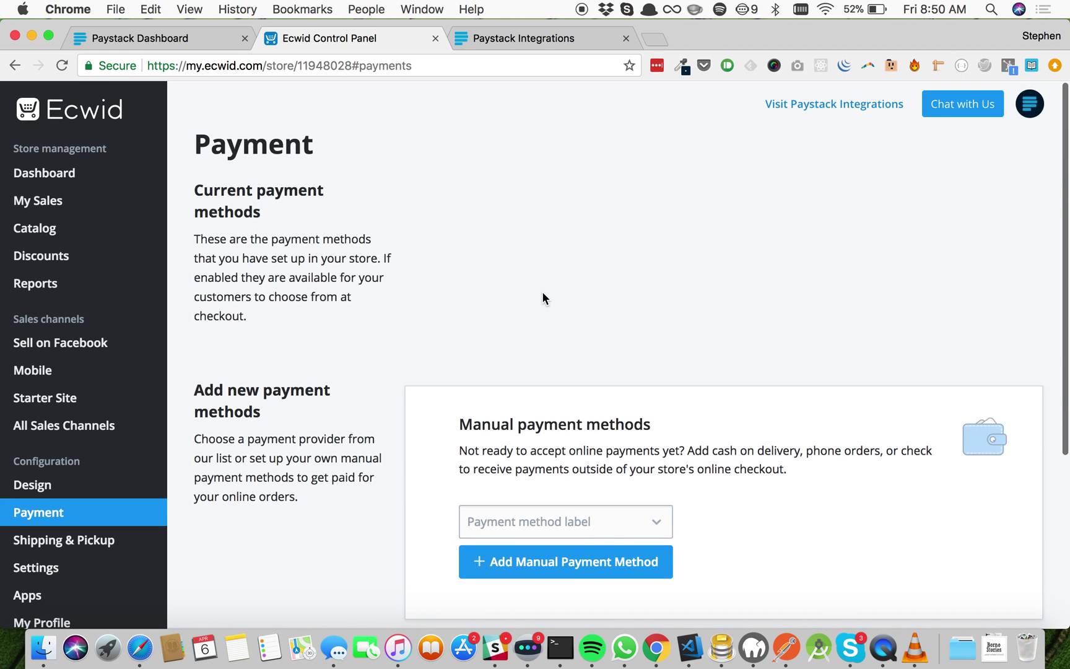
scroll(542, 291, "down", 3)
scroll(543, 291, "up", 3)
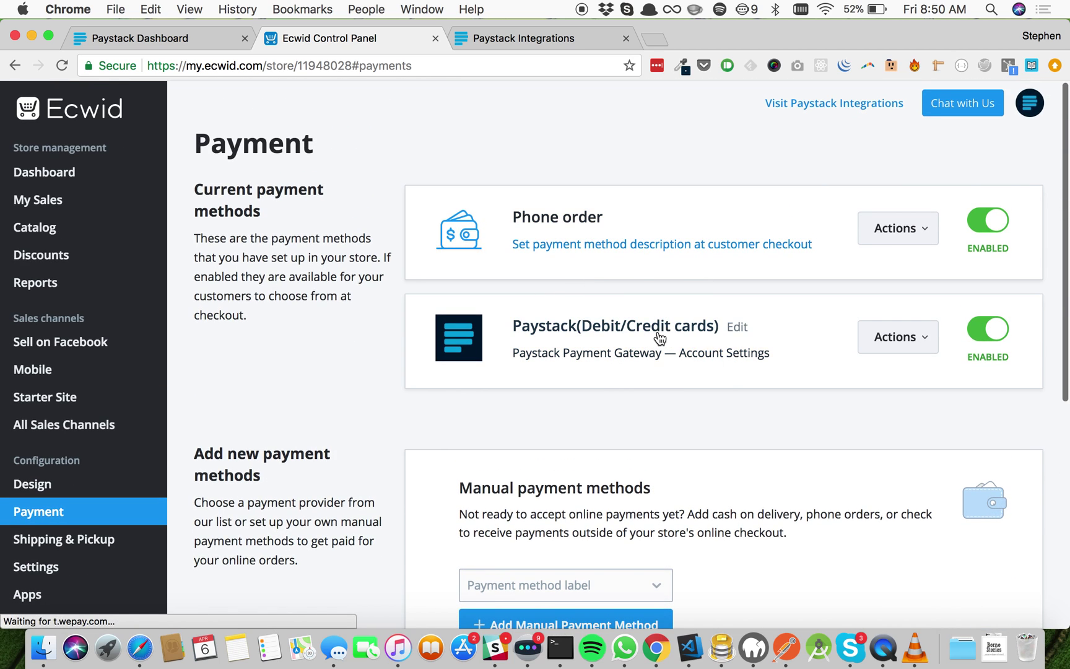
mouse_move(756, 251)
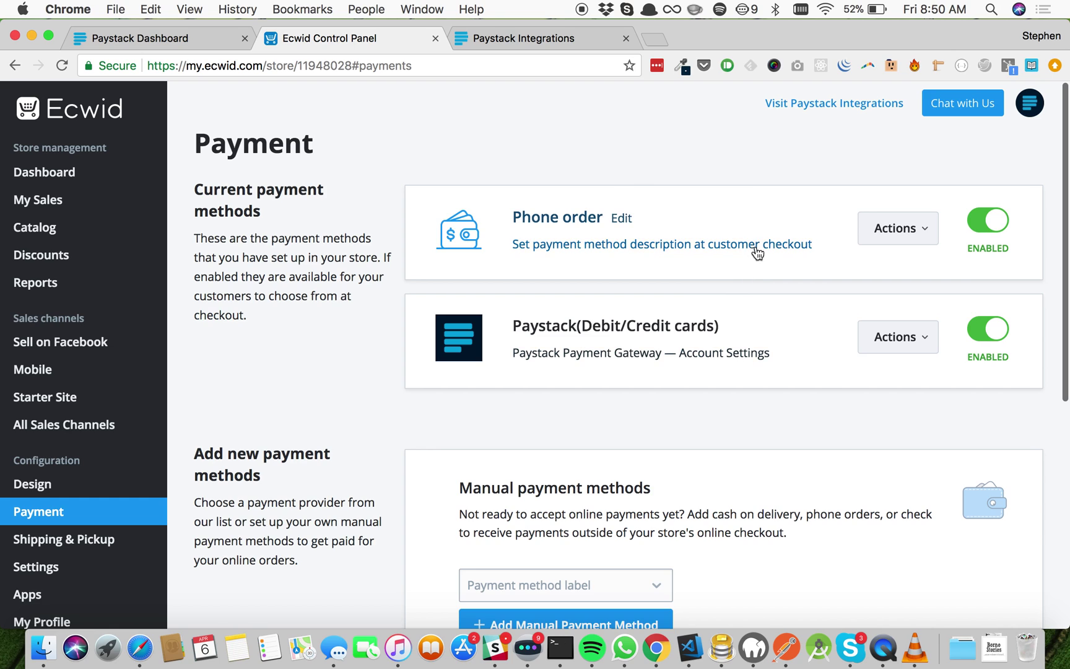
Choose Edit from the Paystack(Debit/Credit cards) card's Actions menu.
left_click(897, 337)
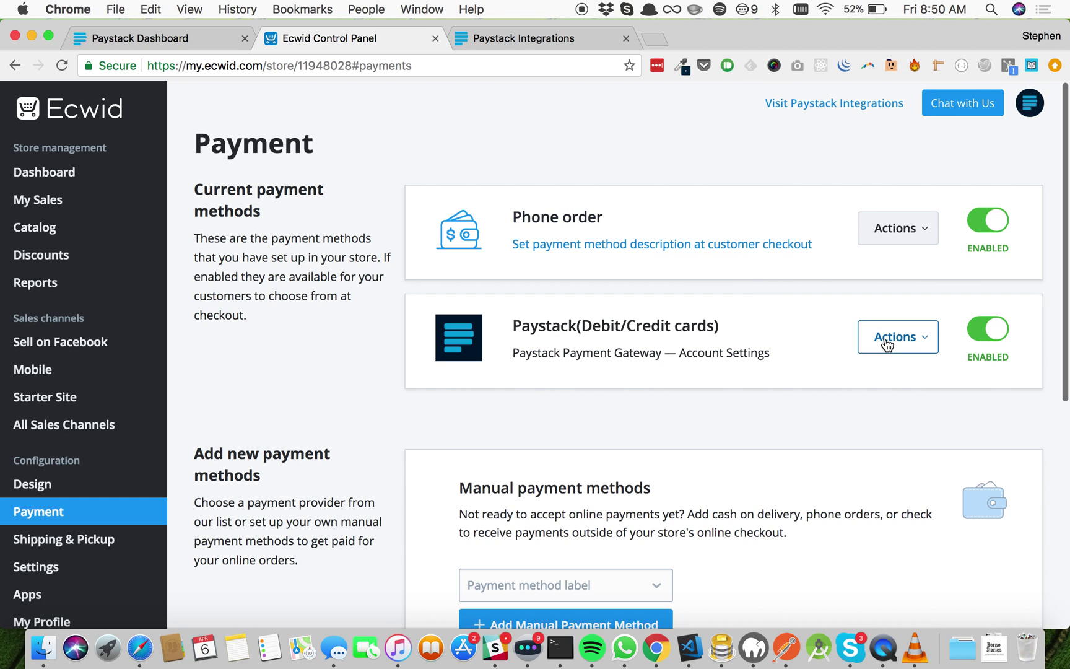
left_click(790, 332)
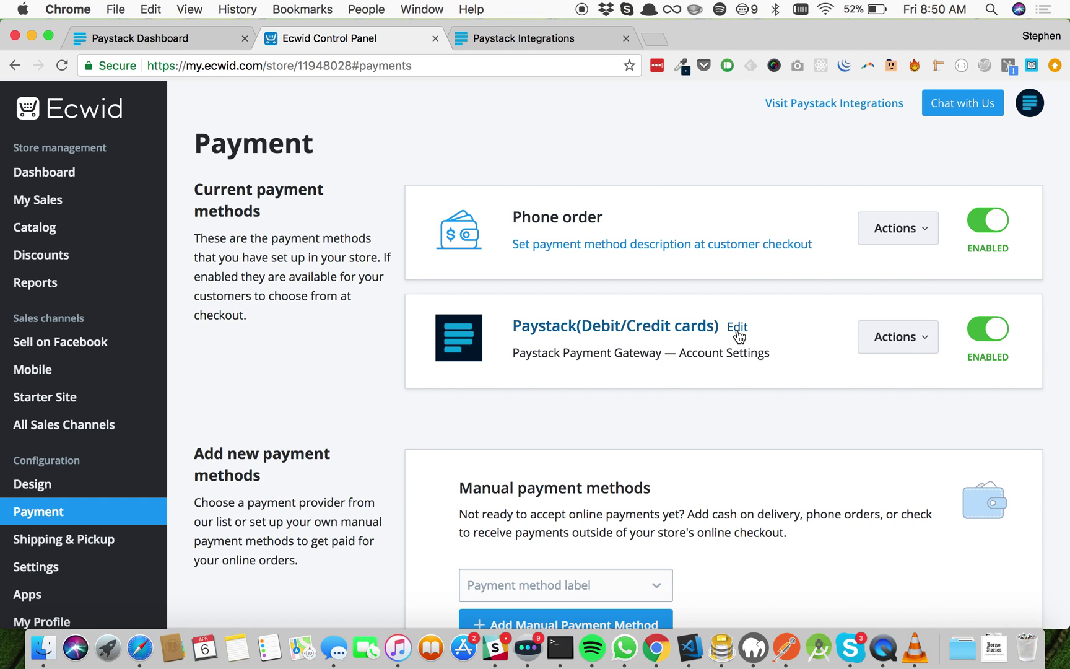
left_click(897, 336)
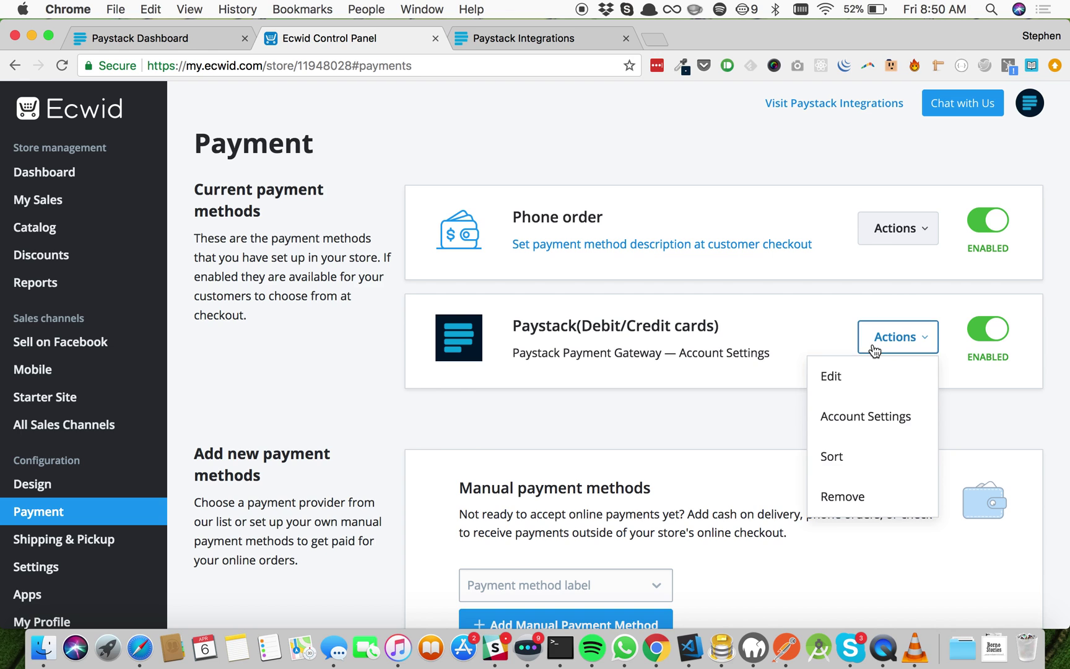
left_click(836, 376)
Replace the Paystack method label with 'Pay with cards/bank'.
double_click(287, 257)
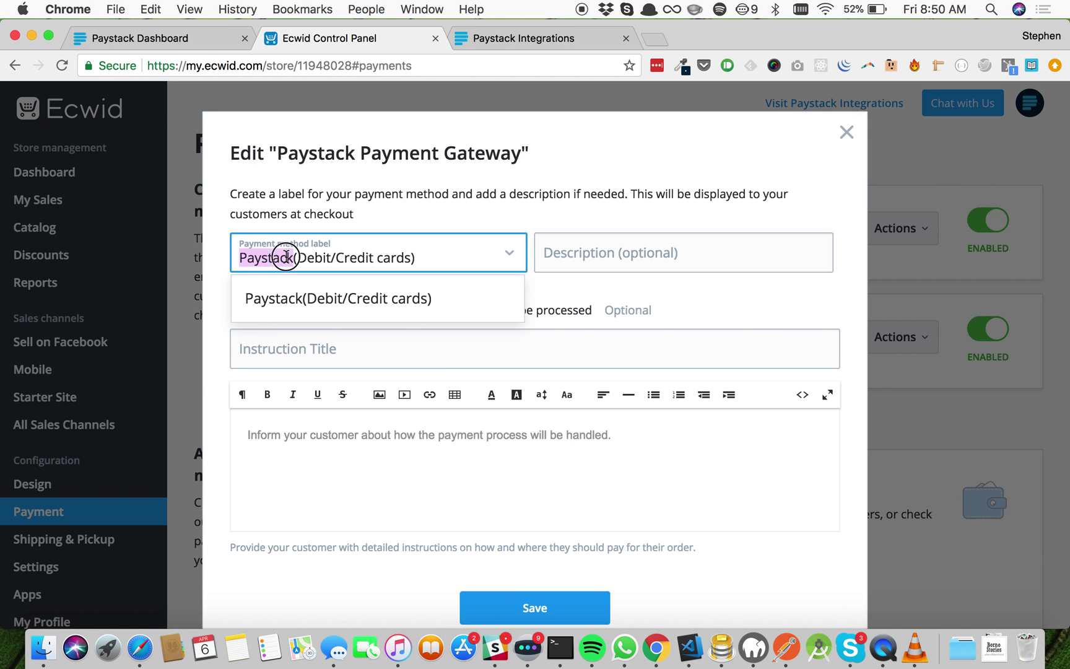
key("super+a")
type("Pay")
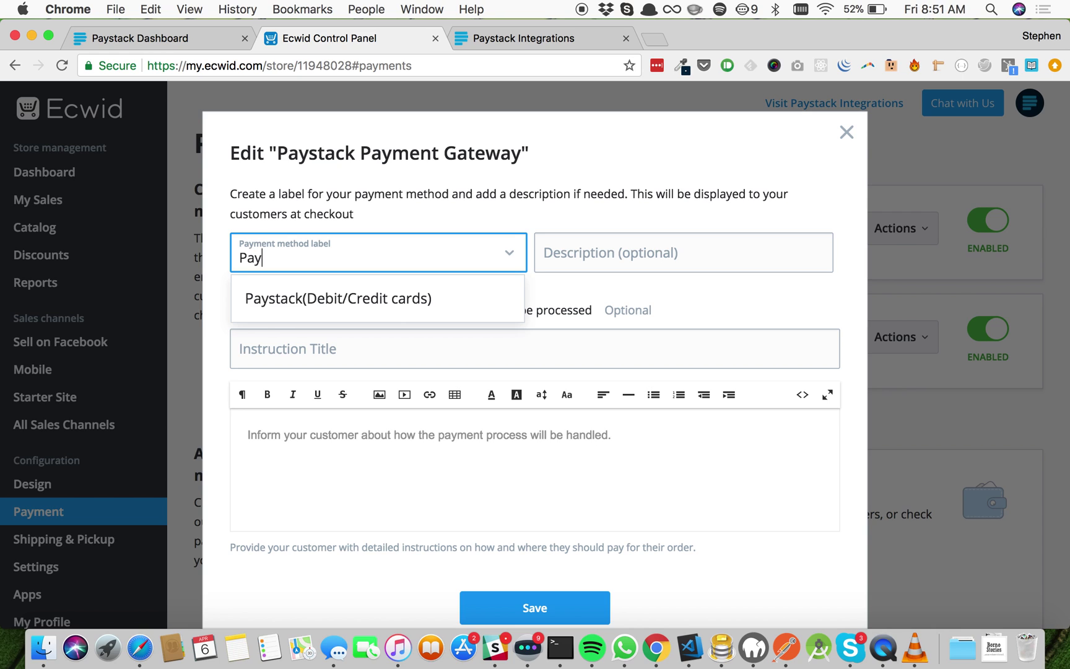
type(" with cards/")
type("bank")
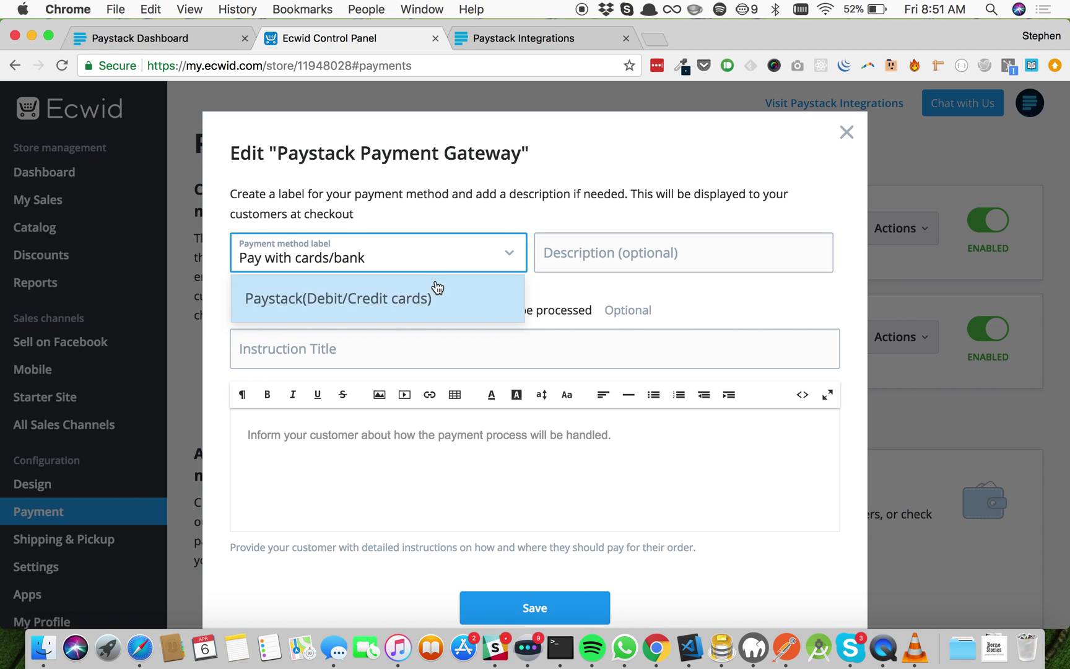
left_click(623, 255)
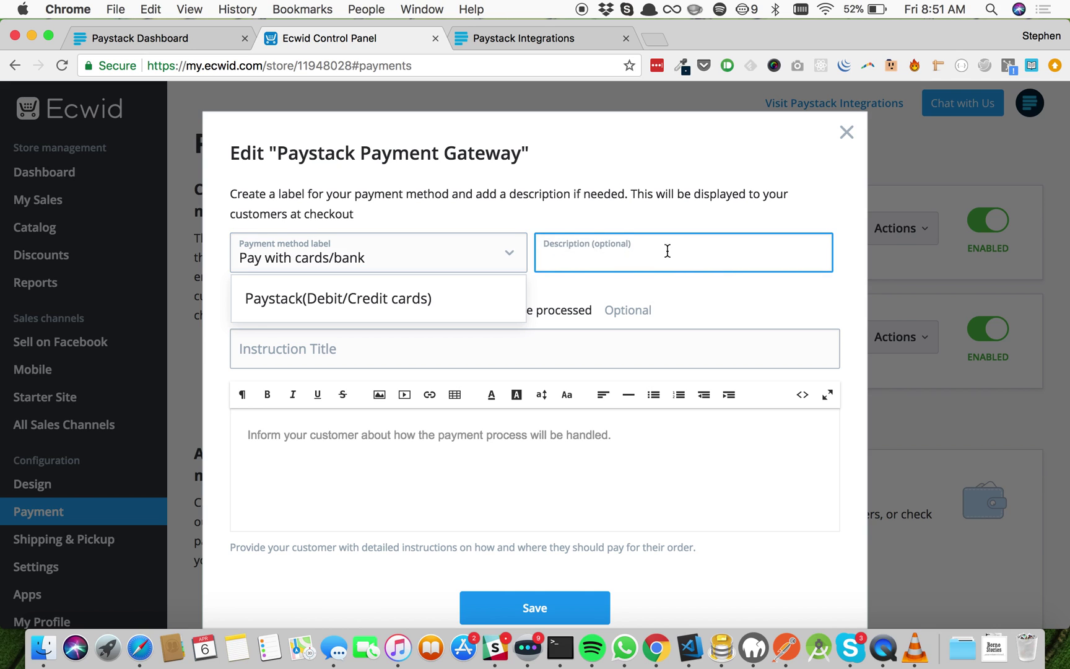
scroll(629, 285, "down", 2)
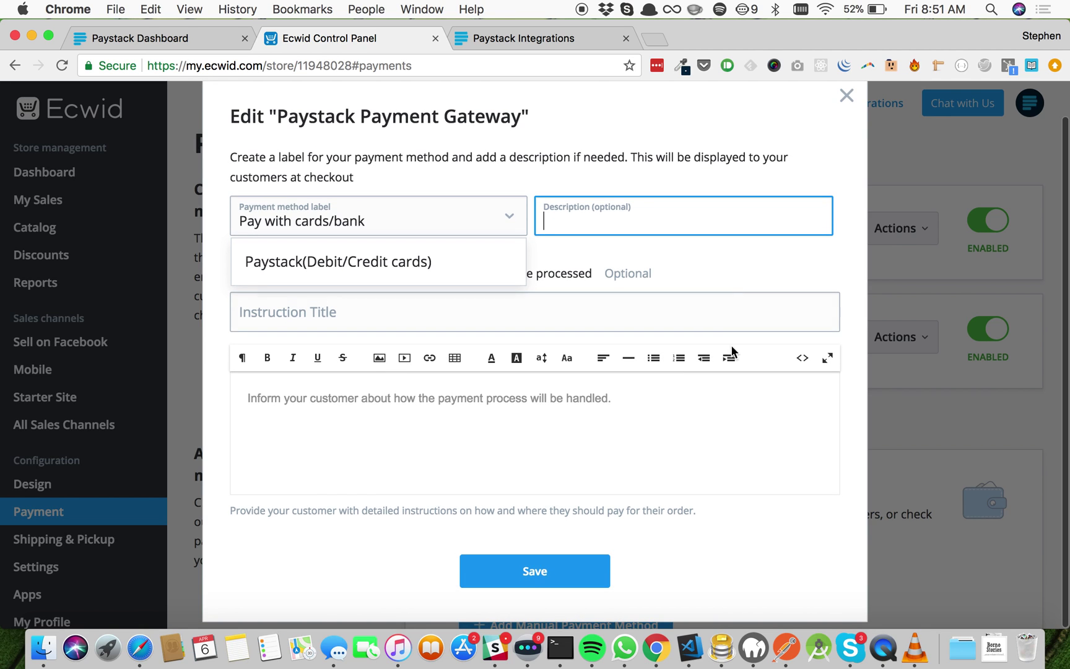
left_click(696, 437)
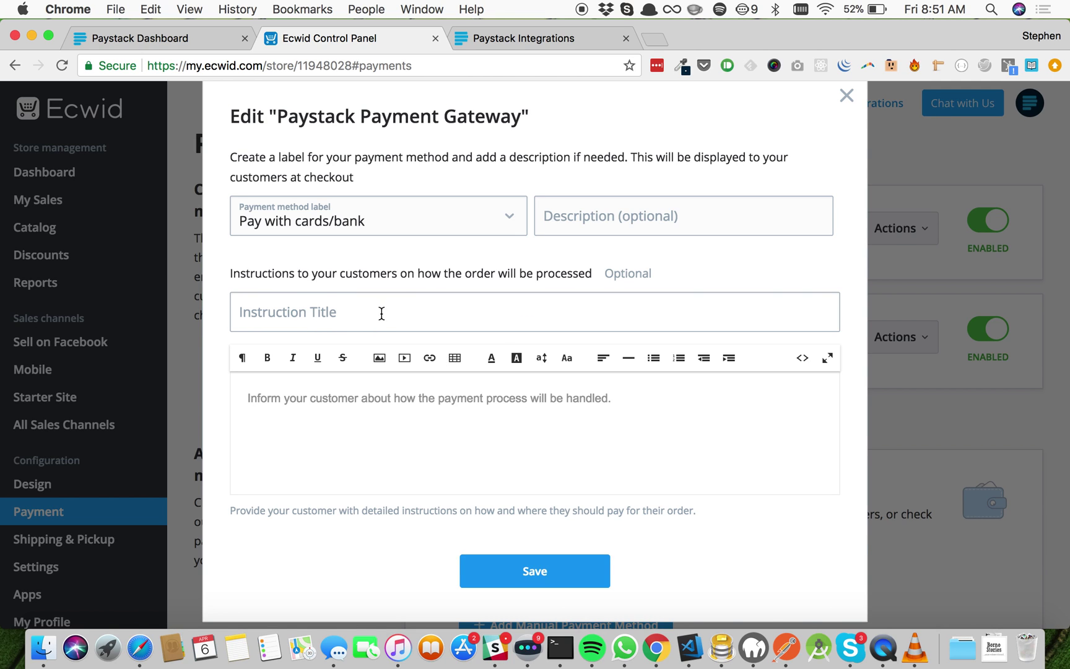
Add 'How To Pay' instructions as a bulleted list and save the method.
left_click(321, 311)
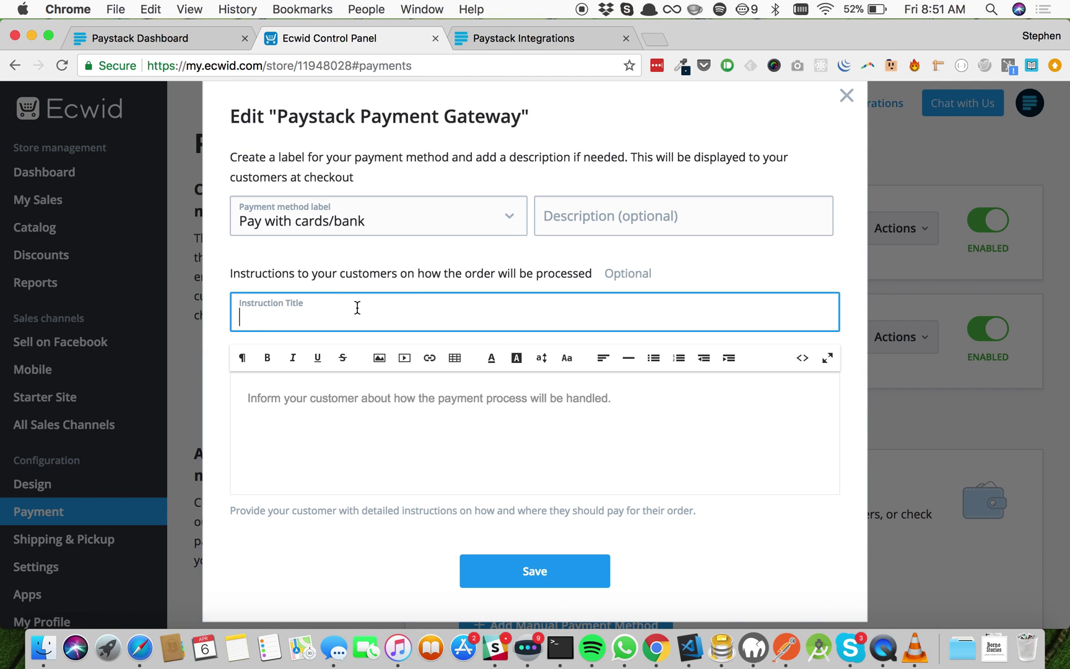
type("How To P")
type("ay")
left_click(364, 220)
left_click(362, 412)
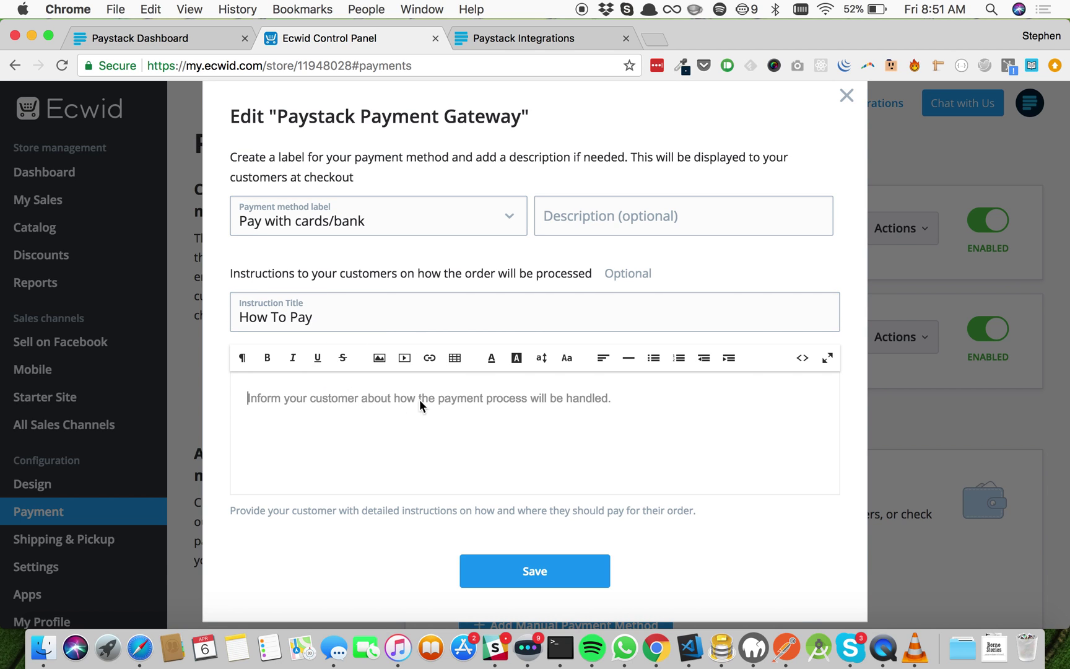
left_click(653, 358)
type("Put in PIN")
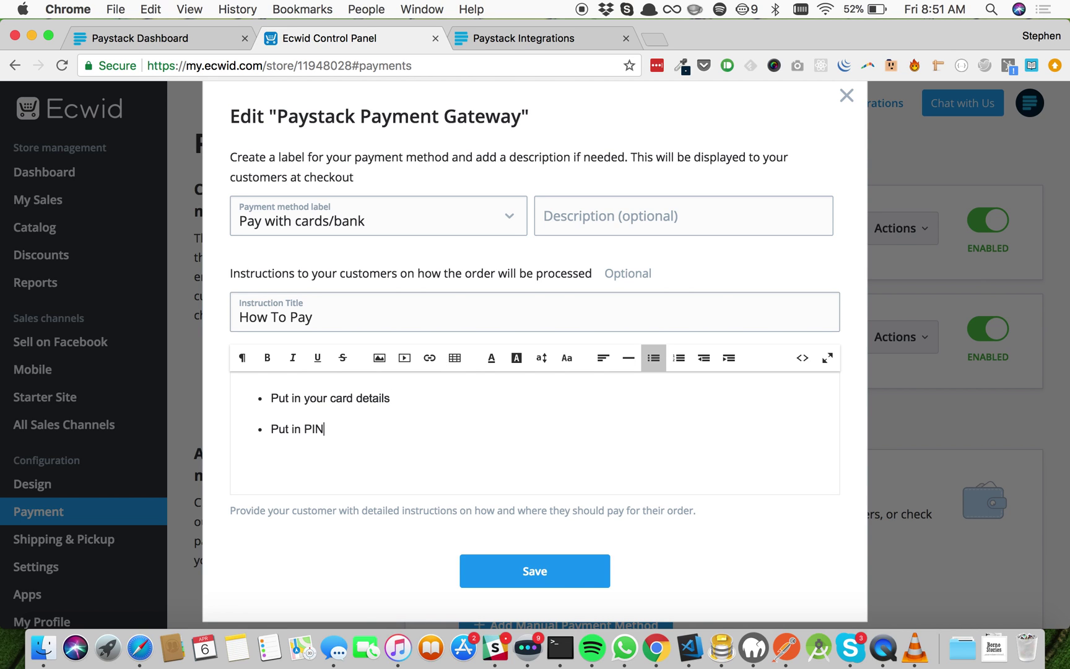
left_click(543, 571)
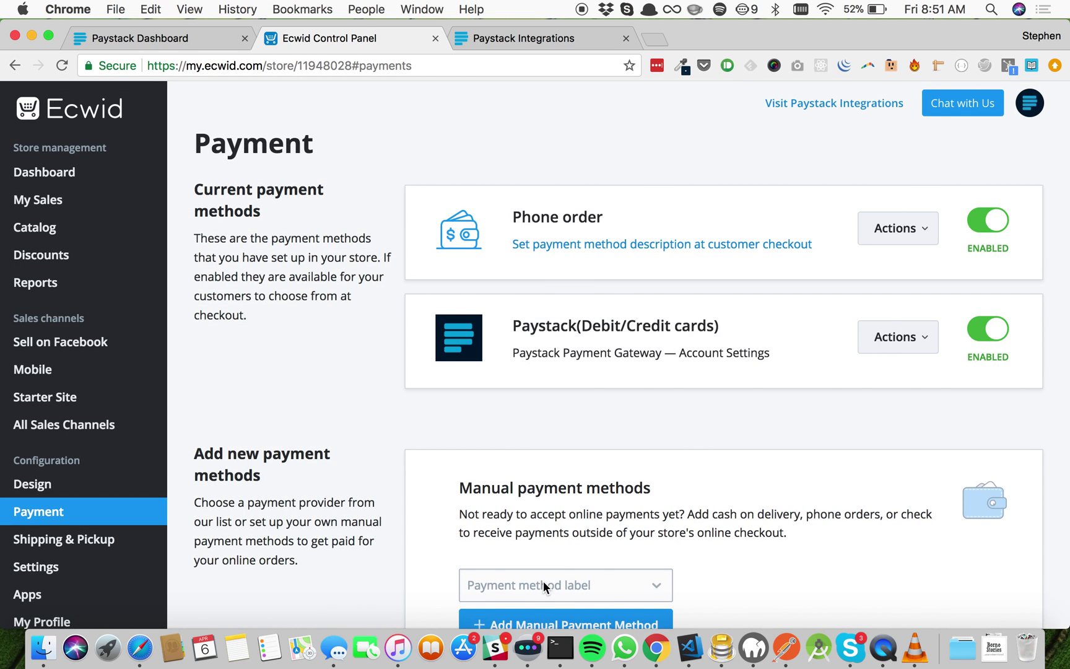
Sort payment methods so 'Pay with cards/bank' sits above 'Phone order', and save.
left_click(901, 343)
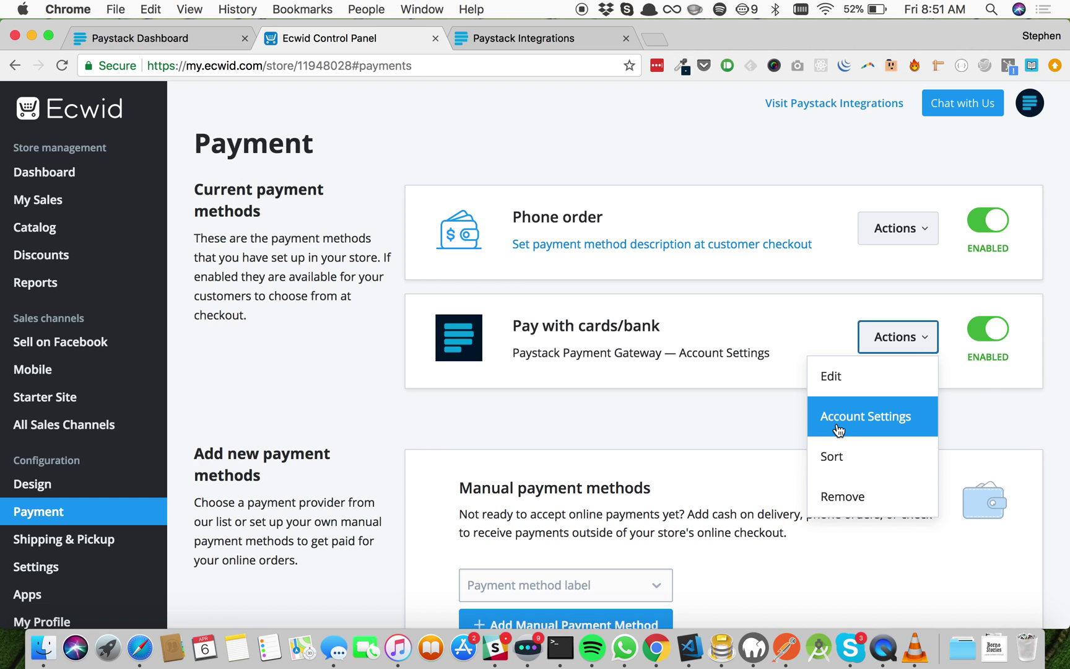
left_click(849, 457)
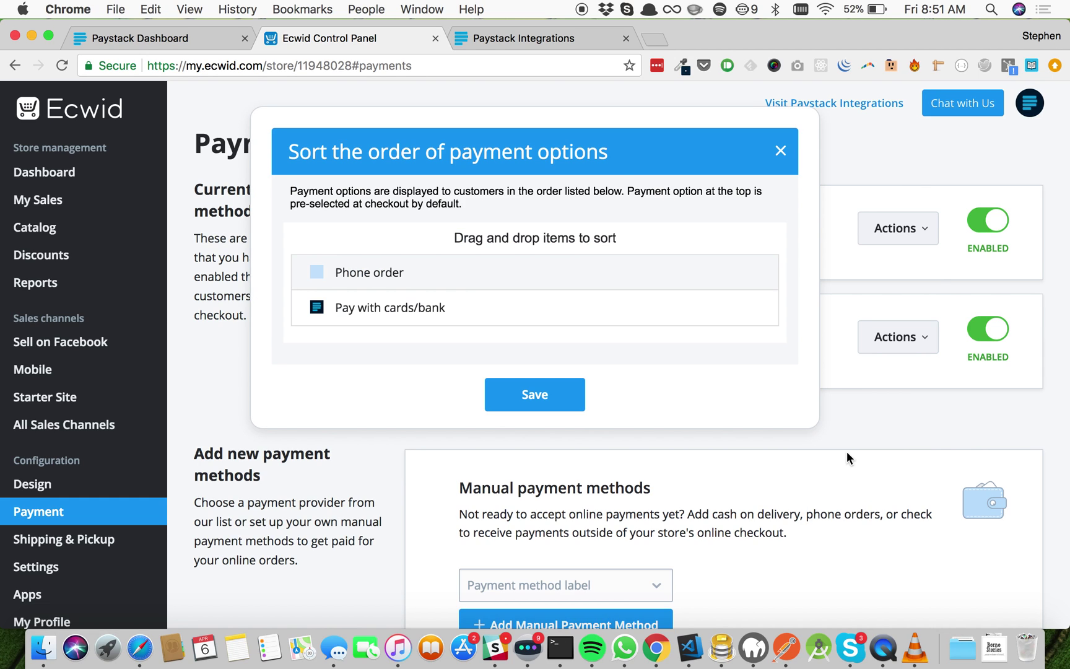
left_click_drag(433, 307, 427, 257)
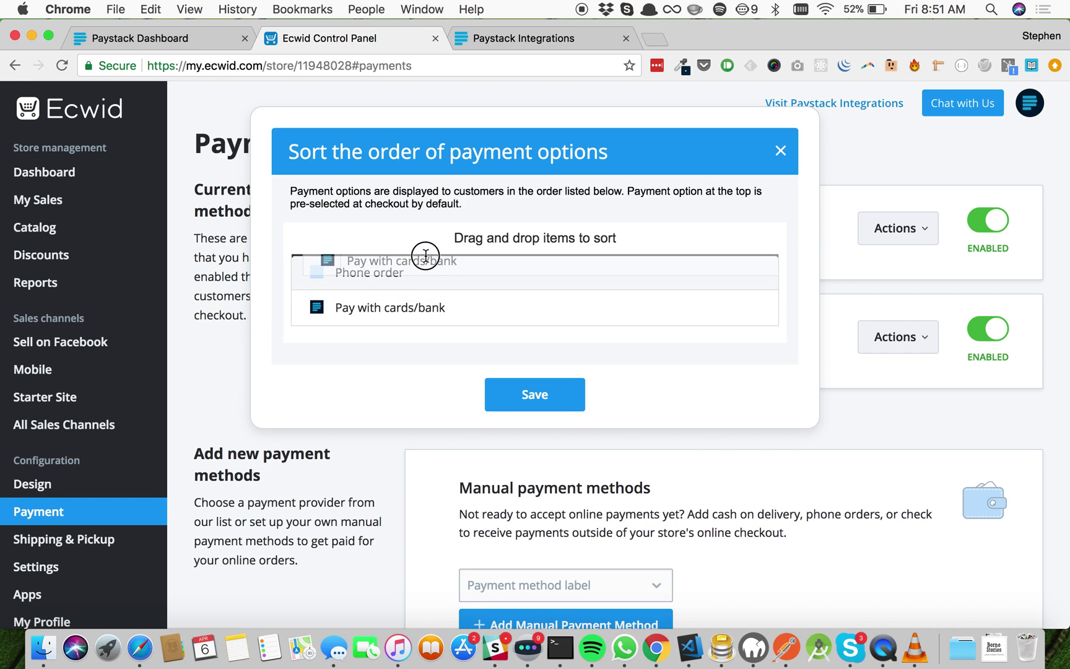
left_click(543, 386)
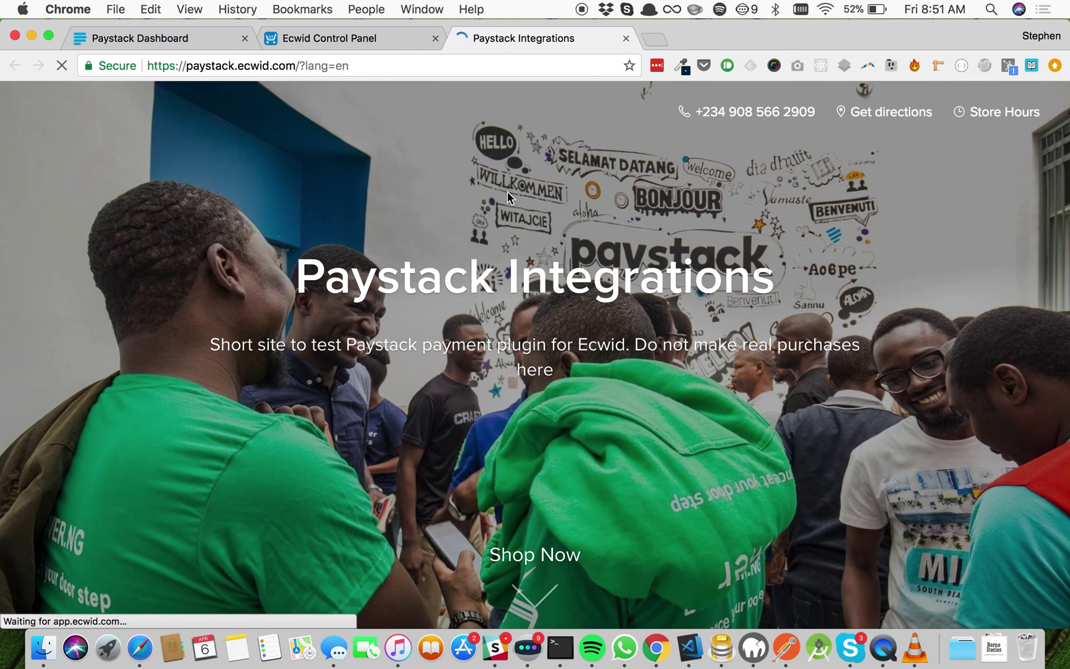
scroll(542, 325, "down", 10)
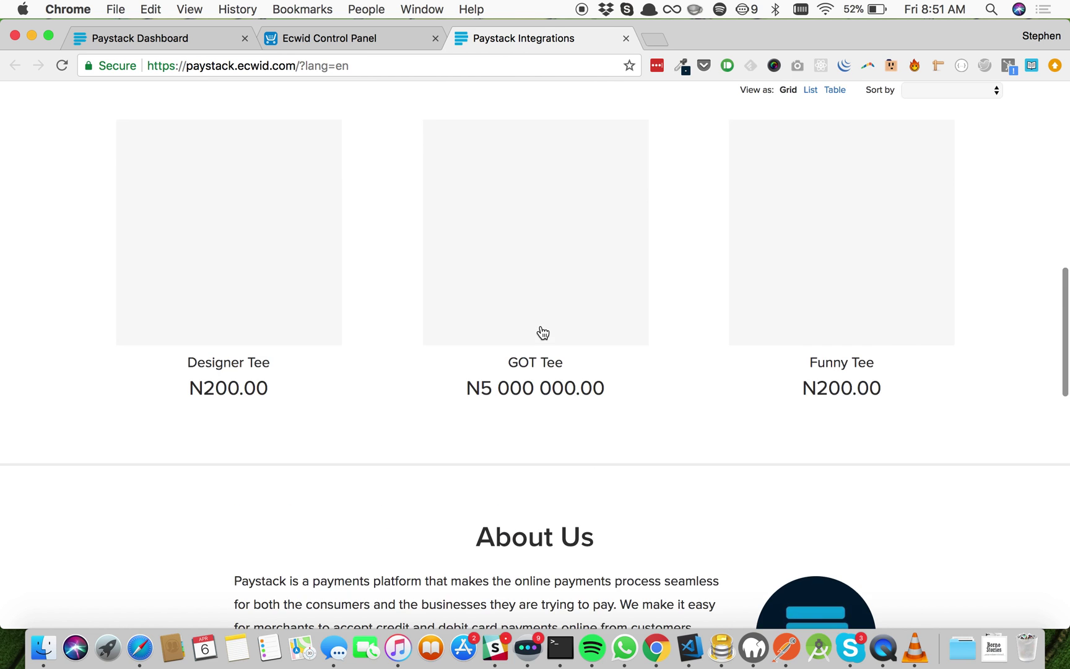
scroll(542, 325, "up", 5)
Add the GOT Tee to the bag and check out to see 'Pay with cards/bank' listed first.
left_click(541, 332)
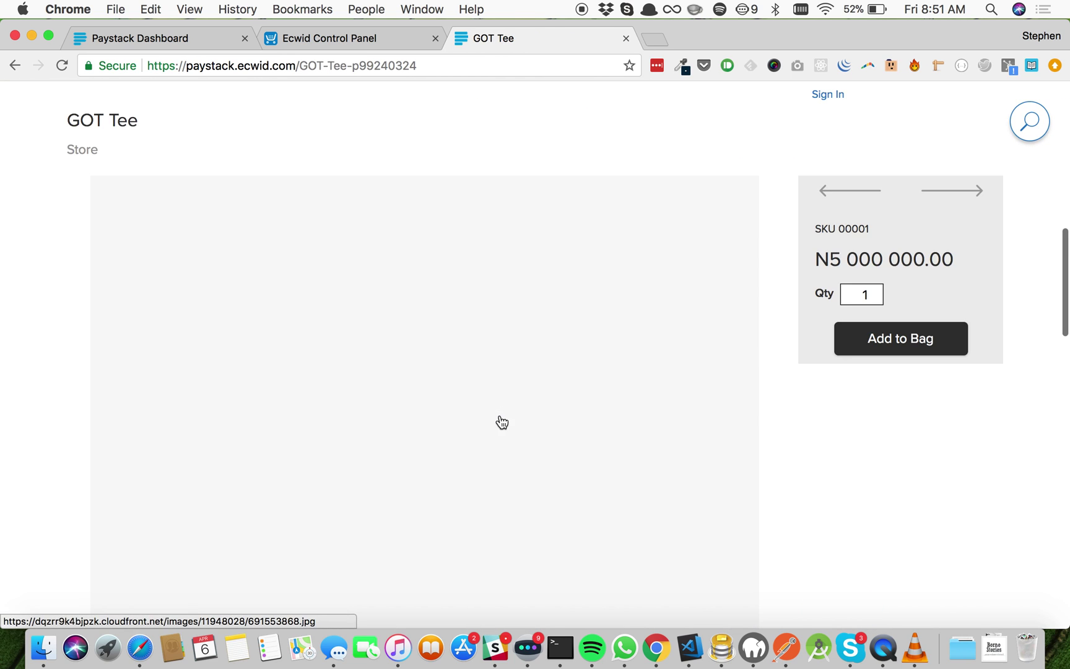
left_click(870, 339)
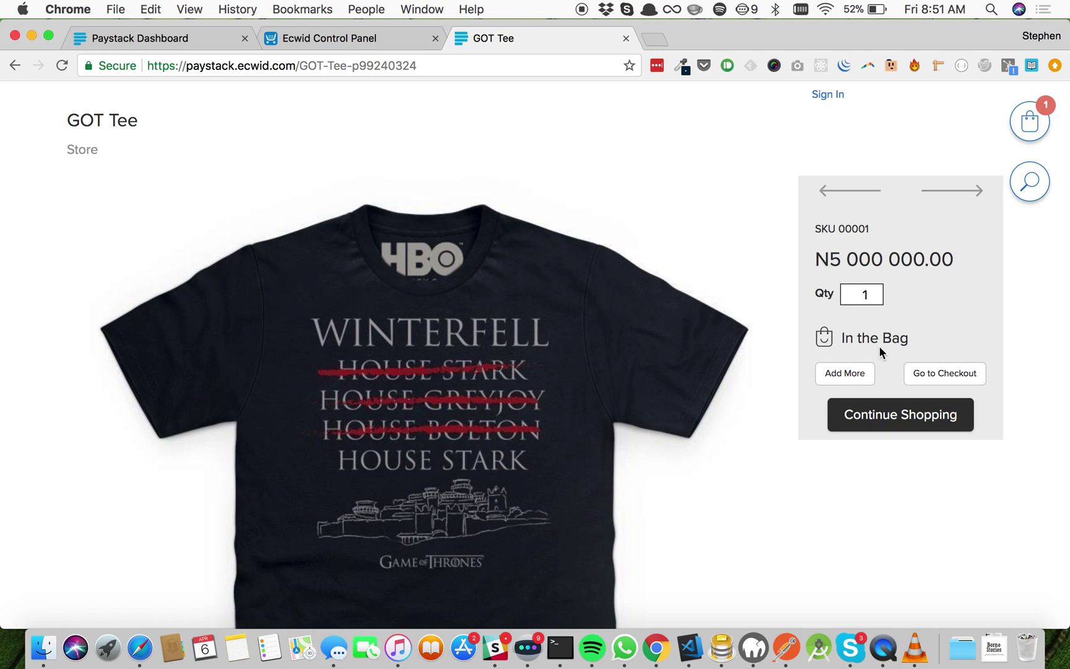
left_click(912, 415)
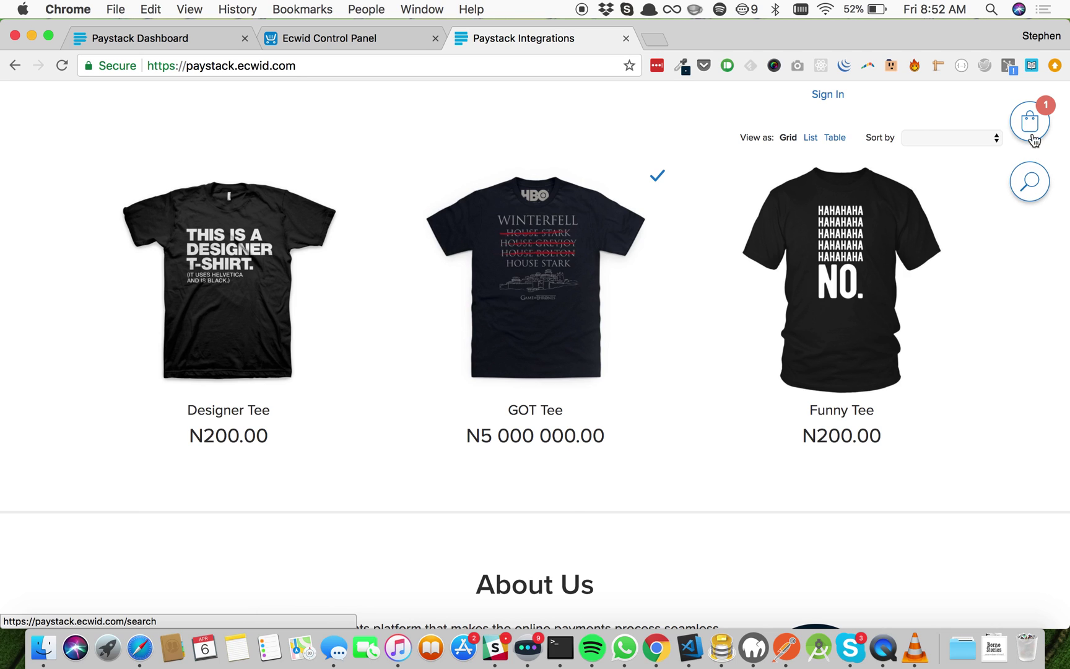
left_click(1031, 121)
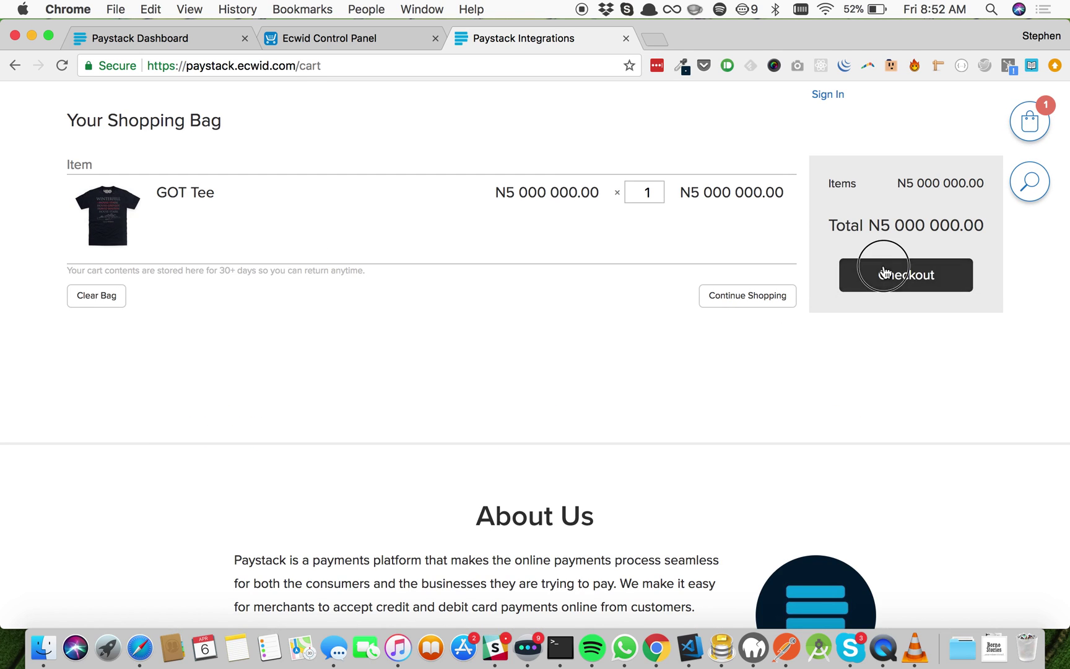
left_click(885, 272)
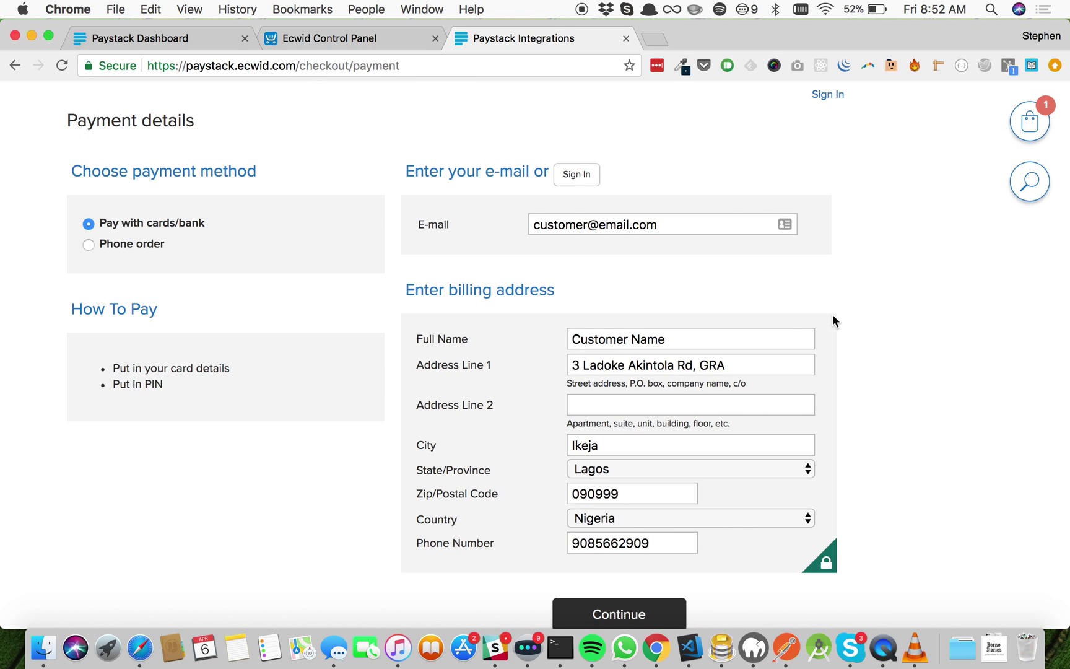